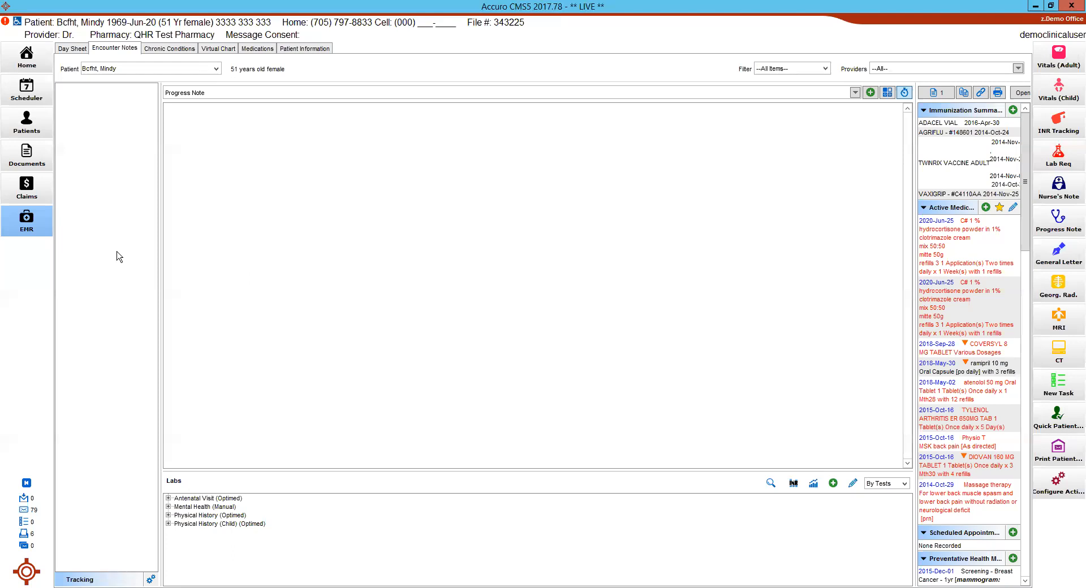
# - Open the other demo patient's chart by name, saving and closing the previous patient's open items
pyautogui.hotkey('ctrl', 'a')
pyautogui.write('bcfht, tr')
pyautogui.press('Return')
pyautogui.press('Return')
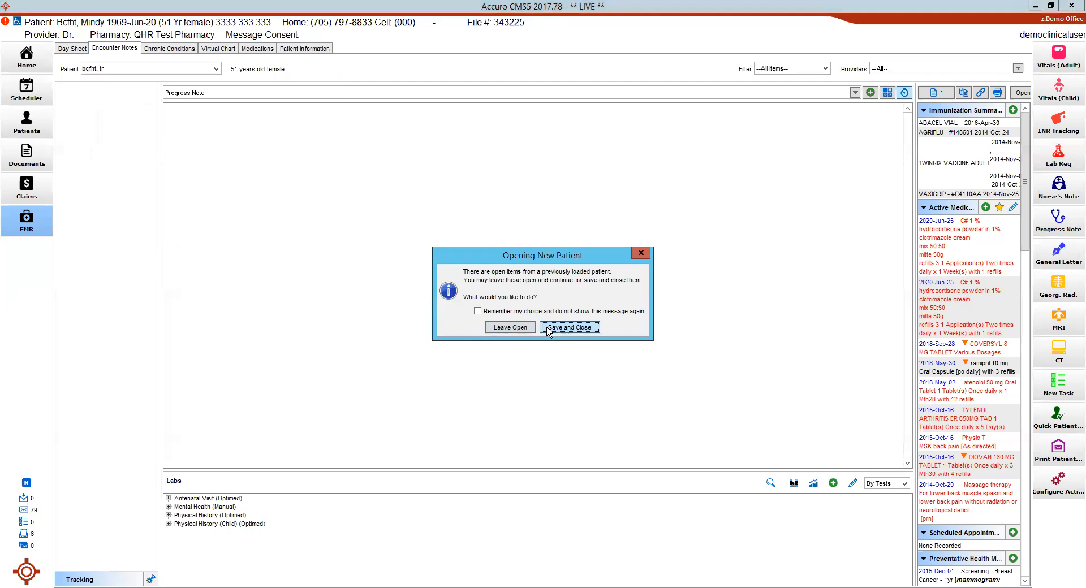
pyautogui.click(548, 329)
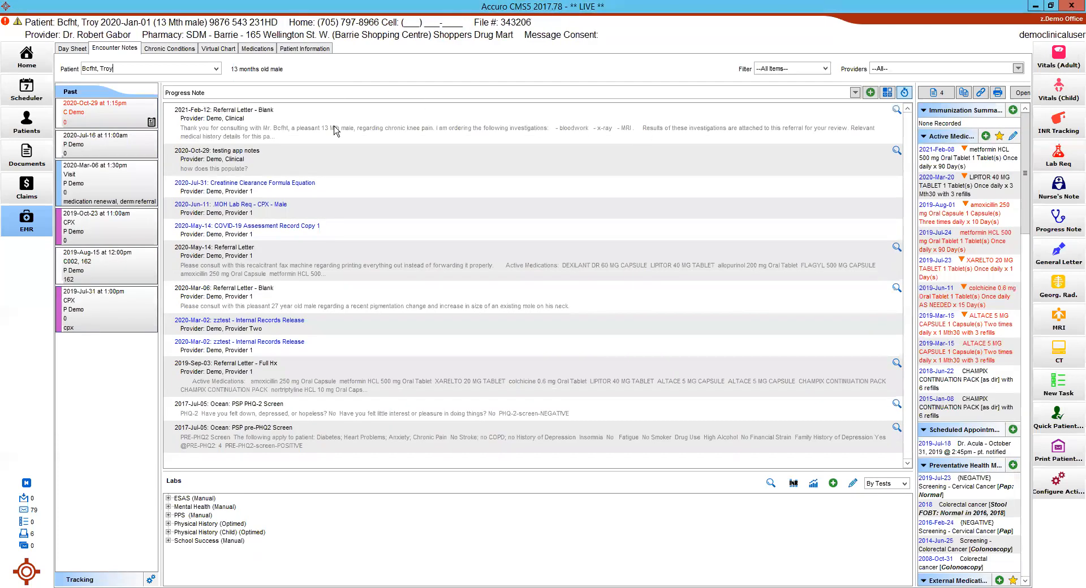
pyautogui.click(871, 92)
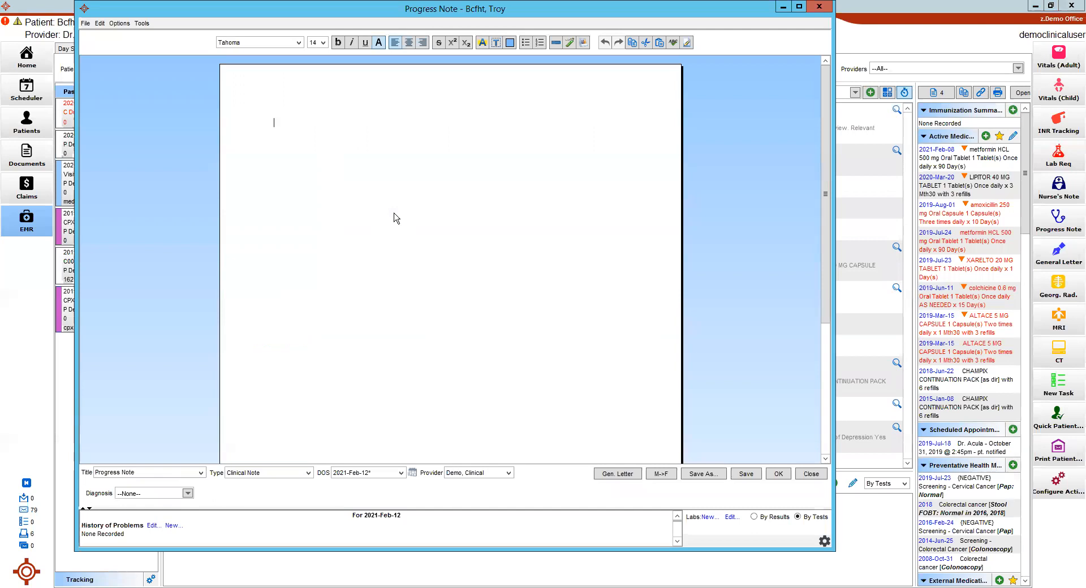
pyautogui.rightClick(395, 218)
pyautogui.press('Down')
pyautogui.press('Down')
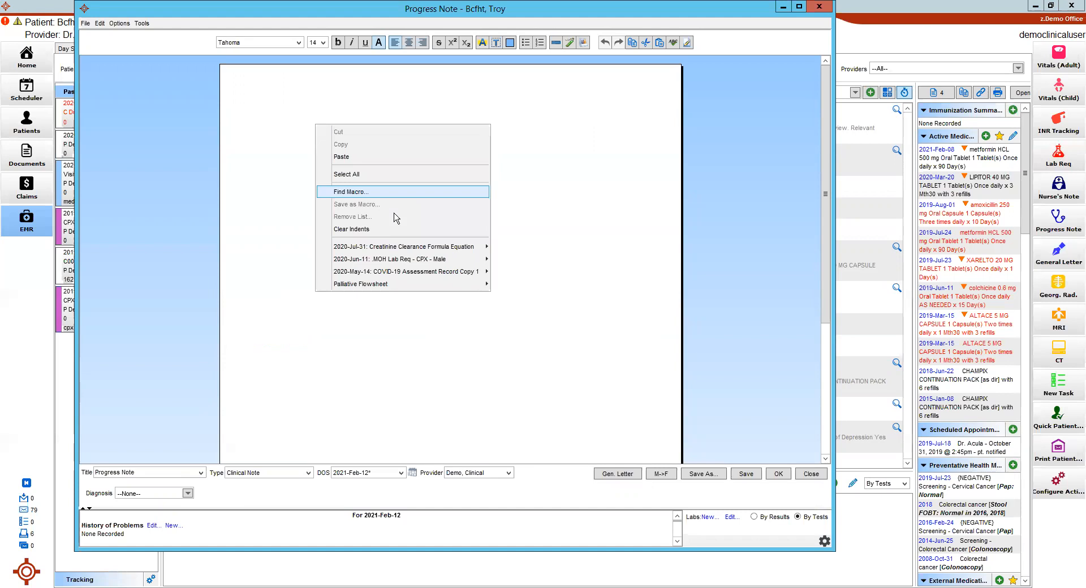
pyautogui.click(395, 215)
pyautogui.click(811, 474)
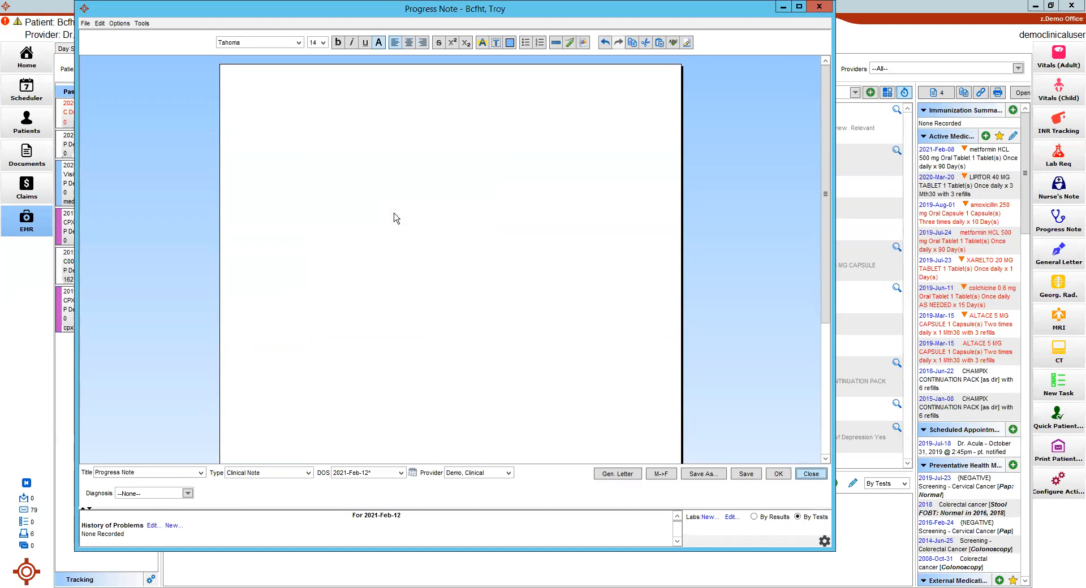
pyautogui.click(455, 307)
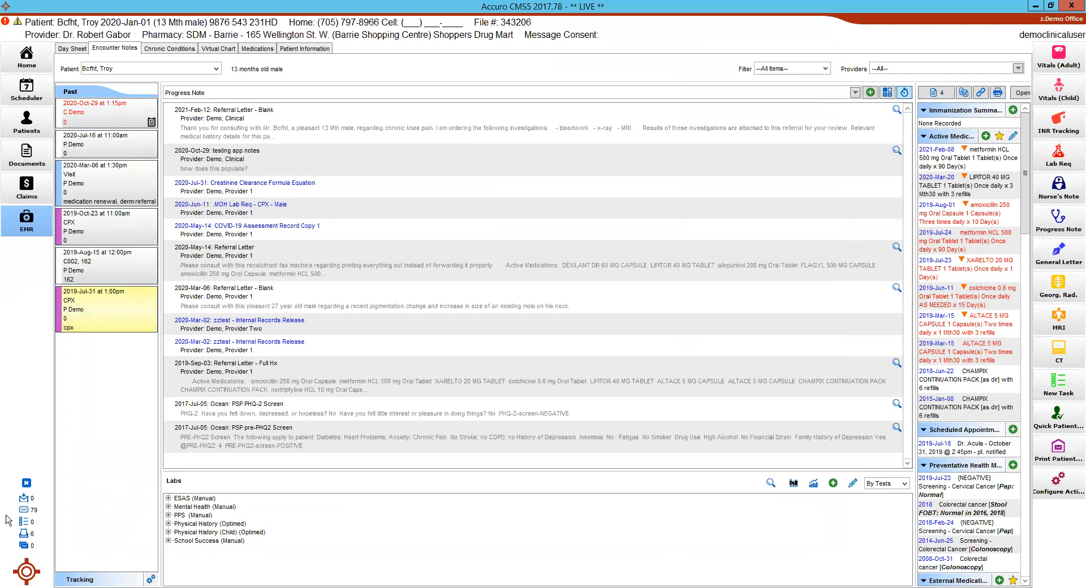
# - Search the application commands for "macro" and open Manage Text Macros
pyautogui.click(26, 573)
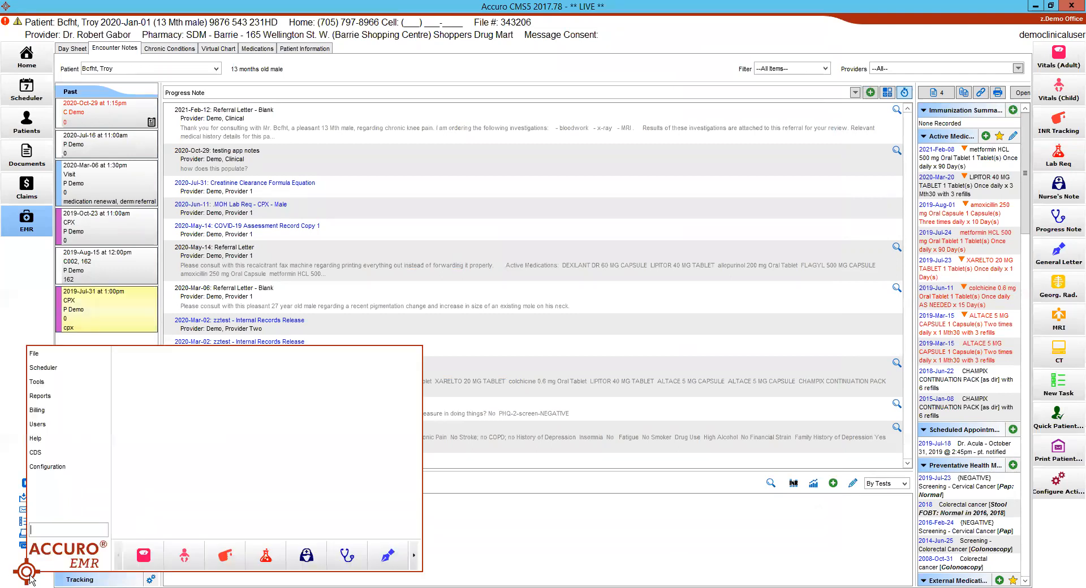
pyautogui.moveTo(62, 387)
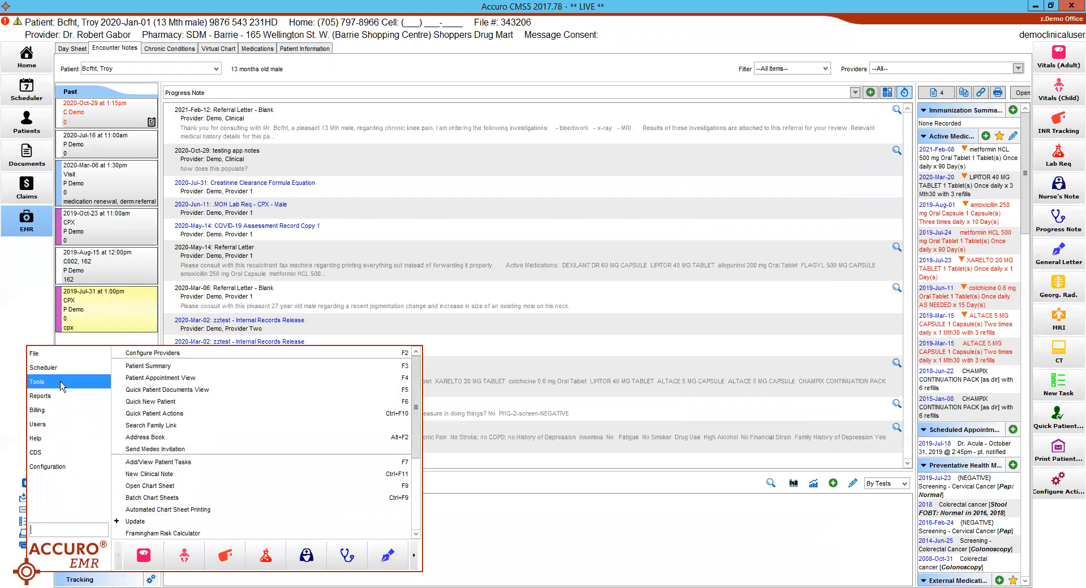
pyautogui.scroll(-4, 294, 447)
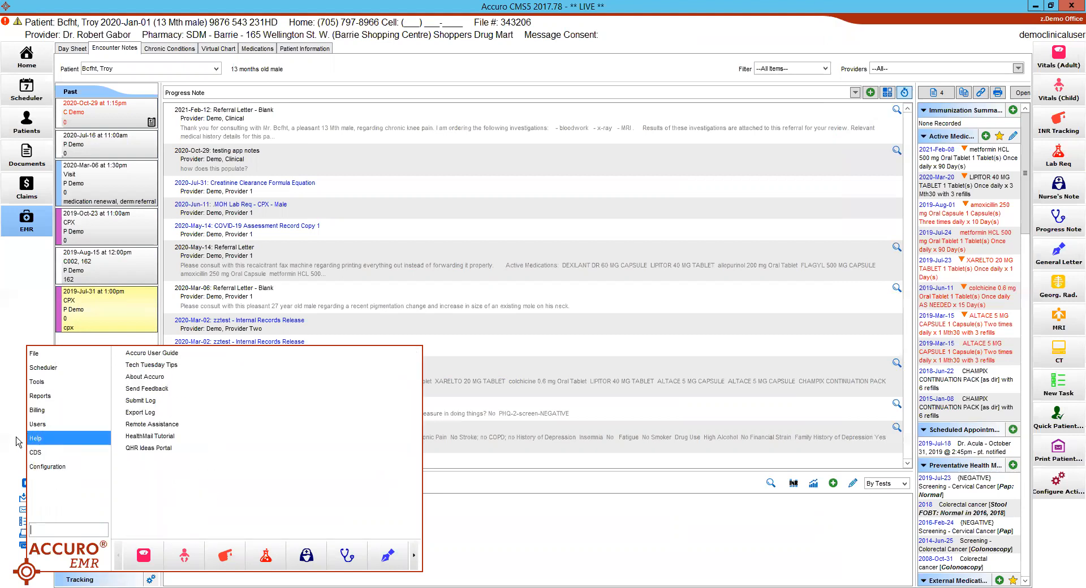
pyautogui.moveTo(24, 572)
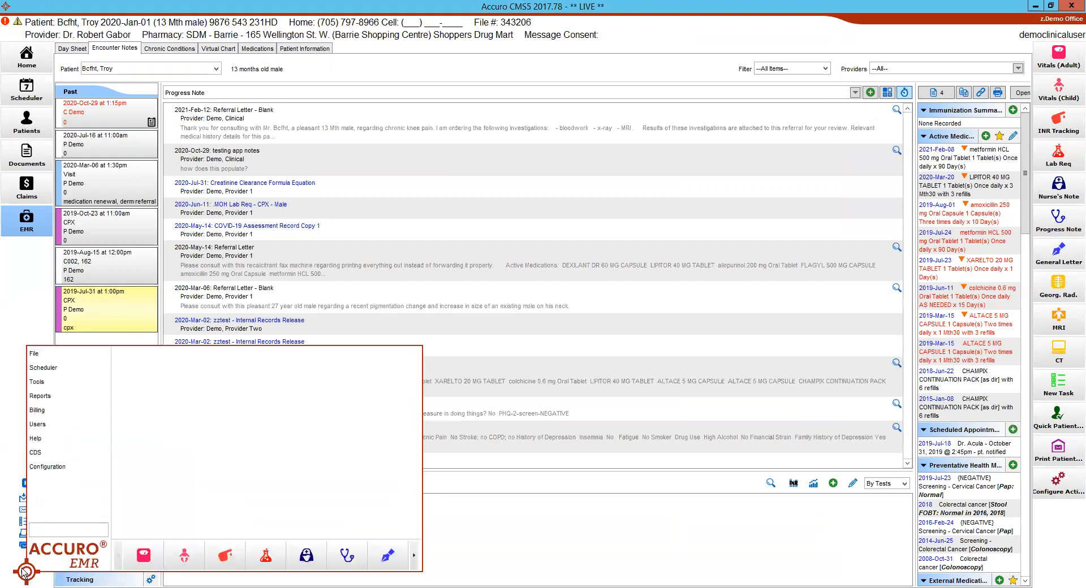
pyautogui.write('macro')
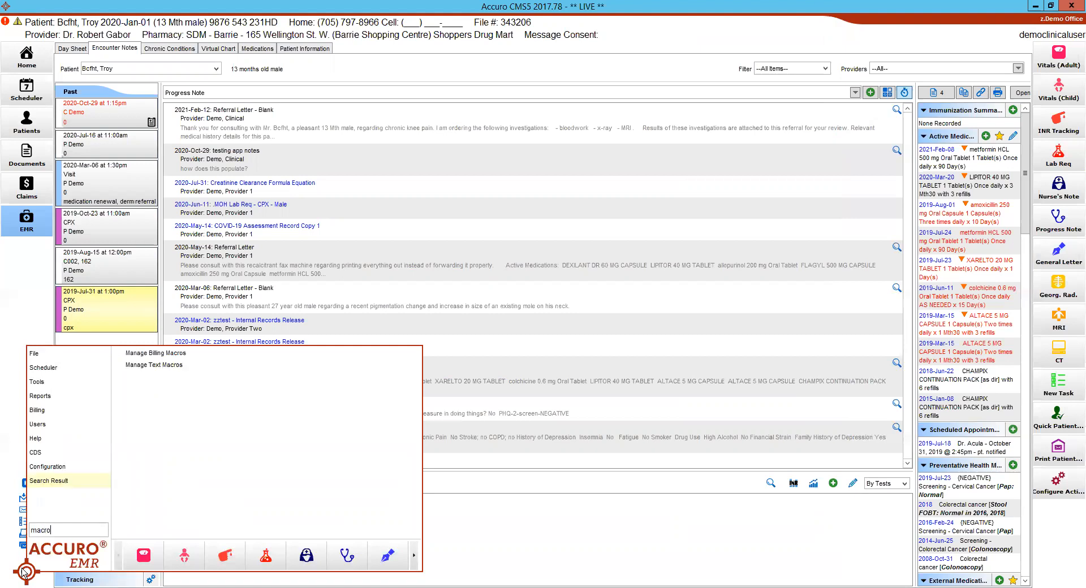
pyautogui.click(190, 366)
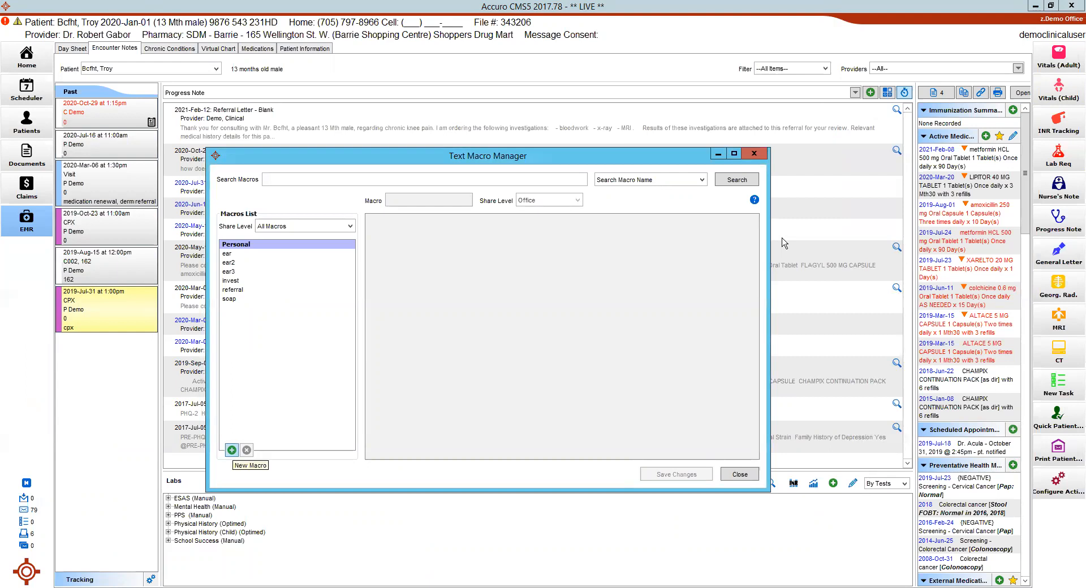
# - Create and save a Personal text macro named sig_time containing "-DemoClinical", and close the macro manager
pyautogui.click(232, 450)
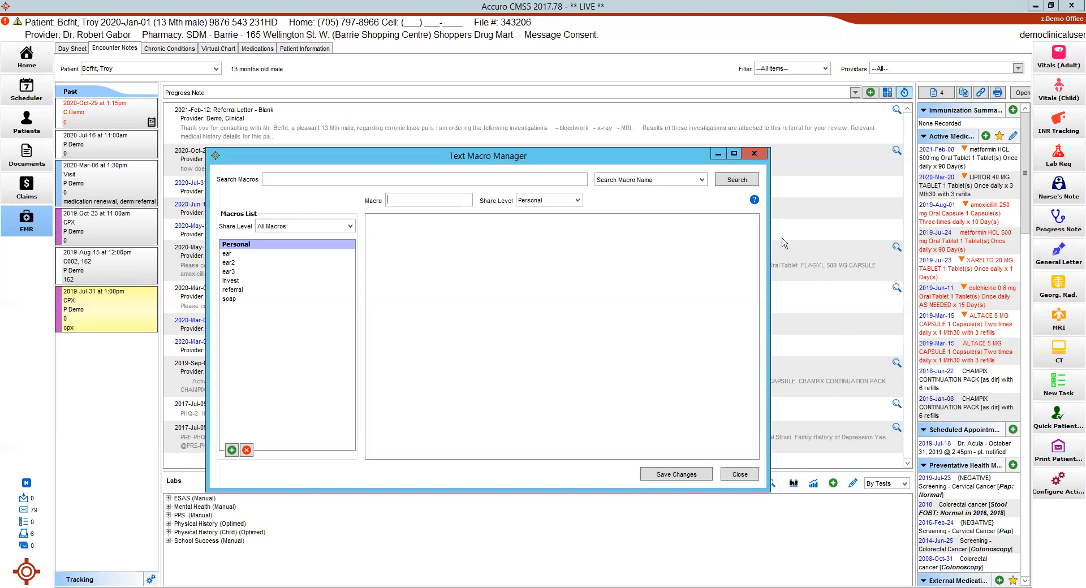
pyautogui.write('ig')
pyautogui.write('_time')
pyautogui.write('-')
pyautogui.write('DemoC')
pyautogui.write('linical')
pyautogui.write(',')
pyautogui.hotkey('ctrl', 's')
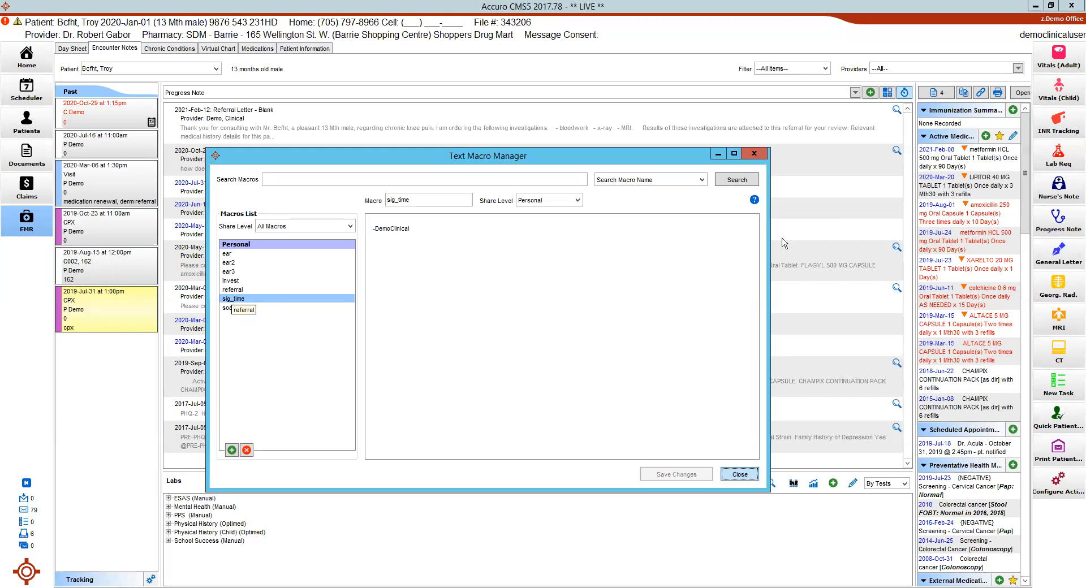
pyautogui.click(409, 229)
pyautogui.click(740, 479)
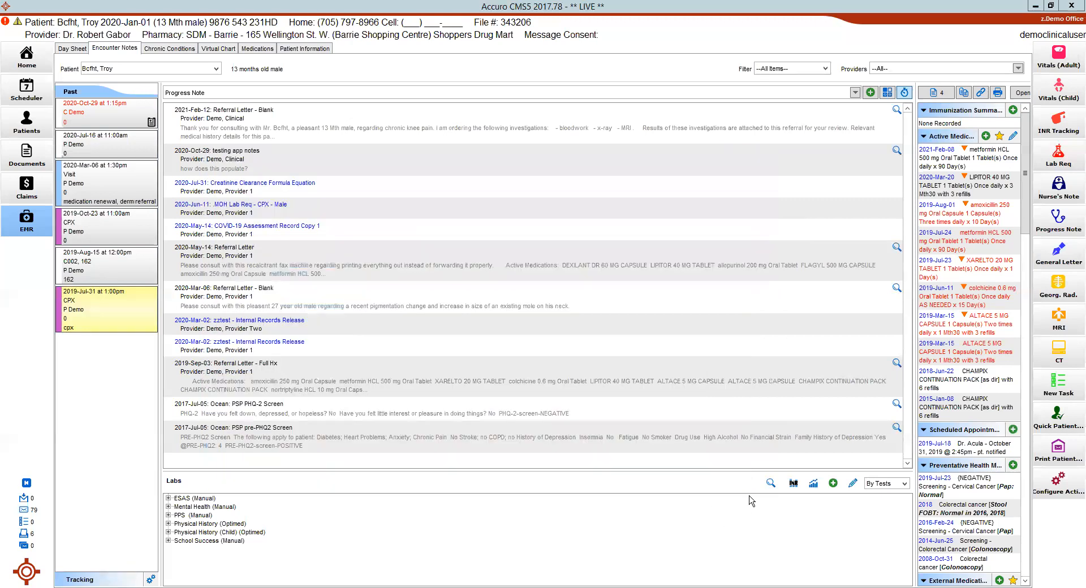
# - Start a new progress note reading "Patient advised to return to clinic if symptoms do not improve within two weeks."
pyautogui.click(871, 92)
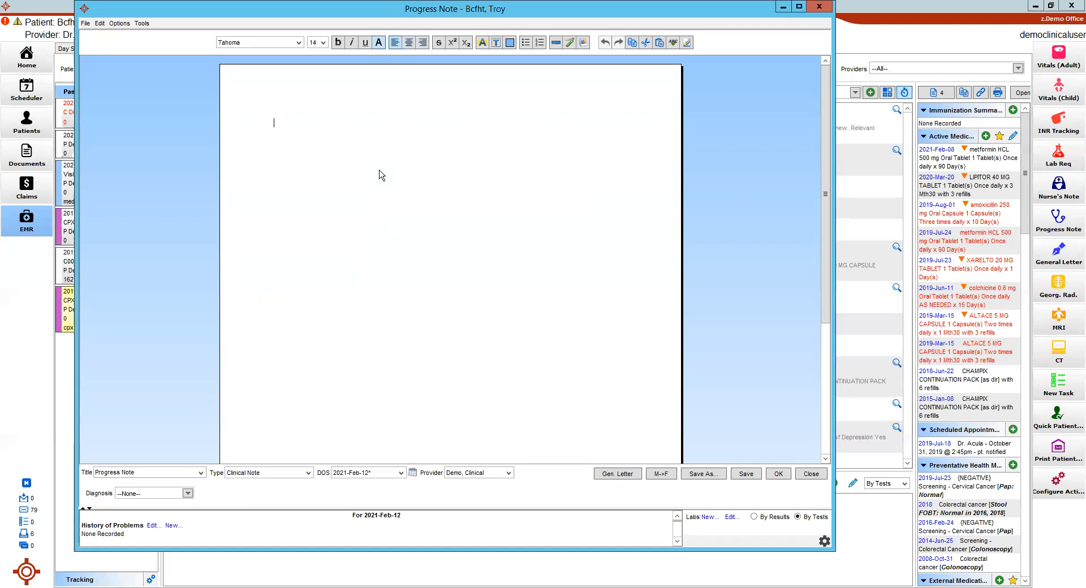
pyautogui.write('Patient advised to return t')
pyautogui.write('ic')
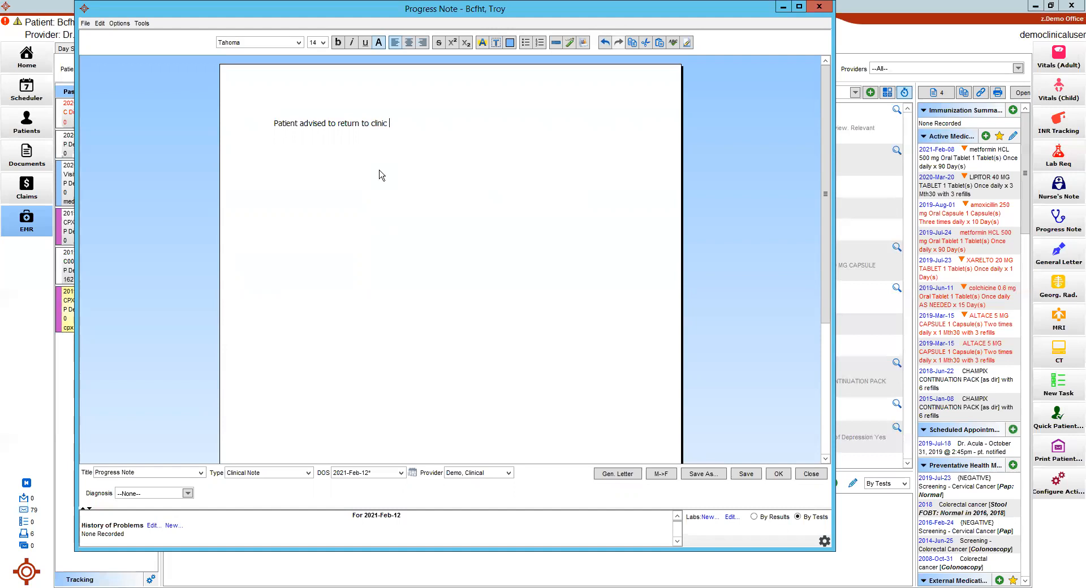
pyautogui.write(' if symptoms do not improv')
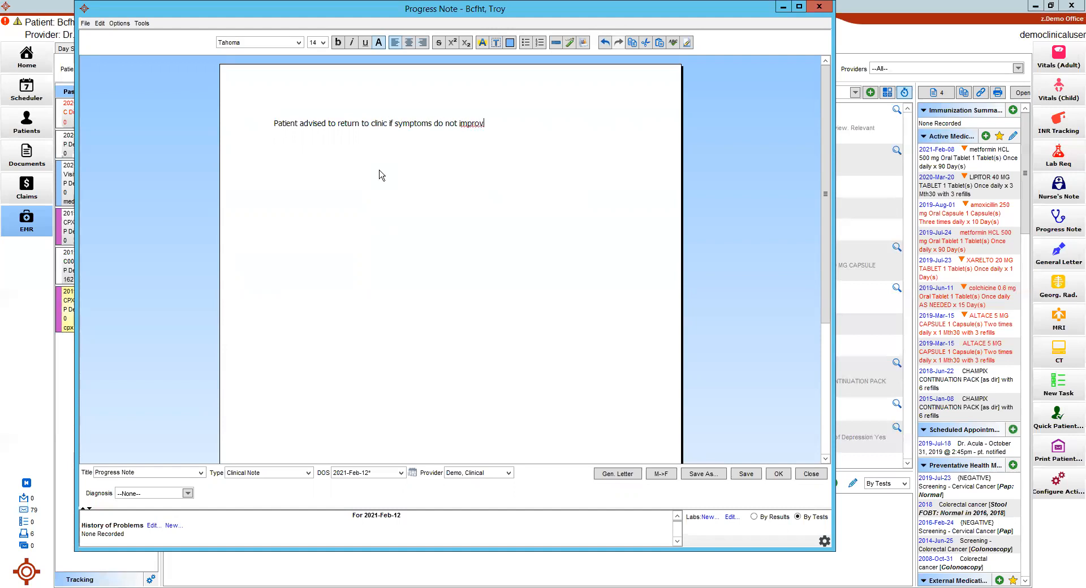
pyautogui.write('e within two weeks.')
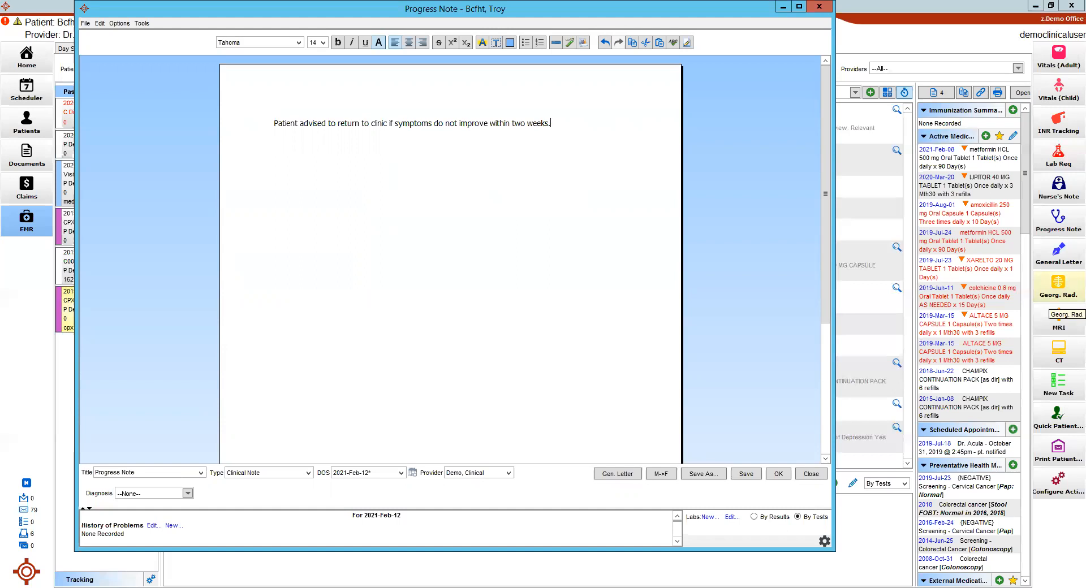
pyautogui.click(883, 286)
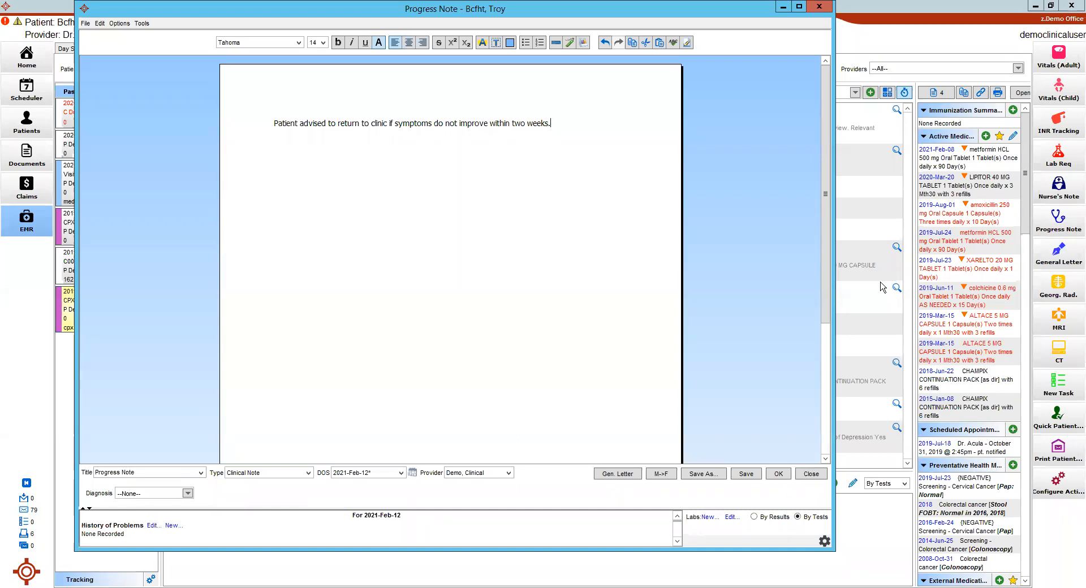
# - Save the note's whole sentence as a macro named r2w with the Personal shared level
pyautogui.hotkey('shift', 'Home')
pyautogui.hotkey('shift', 'Right')
pyautogui.hotkey('shift', 'Right')
pyautogui.hotkey('shift', 'Right')
pyautogui.hotkey('shift', 'Right')
pyautogui.hotkey('shift', 'Right')
pyautogui.hotkey('shift', 'Left')
pyautogui.hotkey('shift', 'Left')
pyautogui.hotkey('shift', 'Left')
pyautogui.hotkey('shift', 'Left')
pyautogui.hotkey('shift', 'Left')
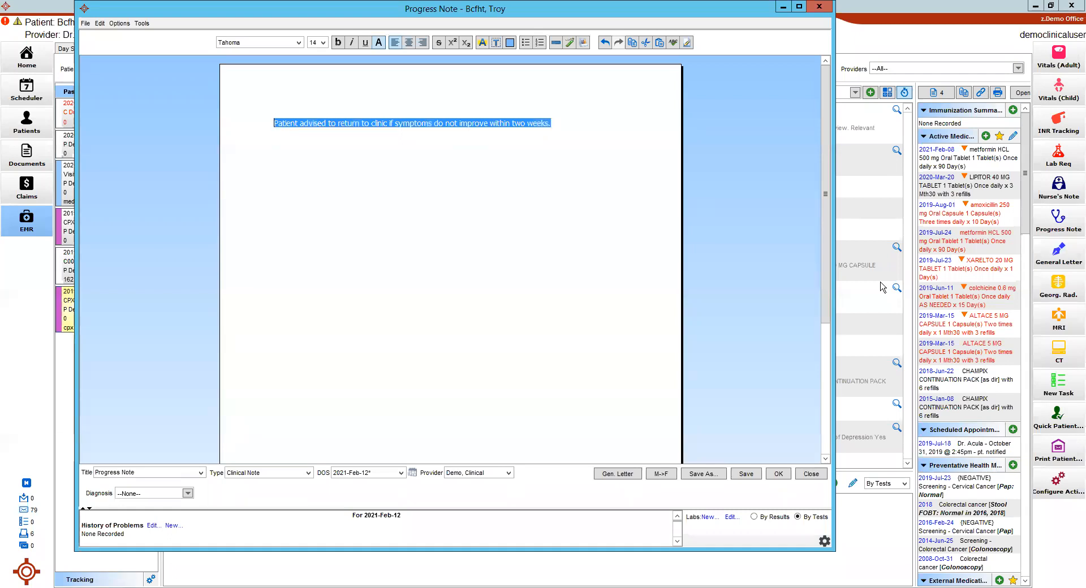
pyautogui.rightClick(362, 124)
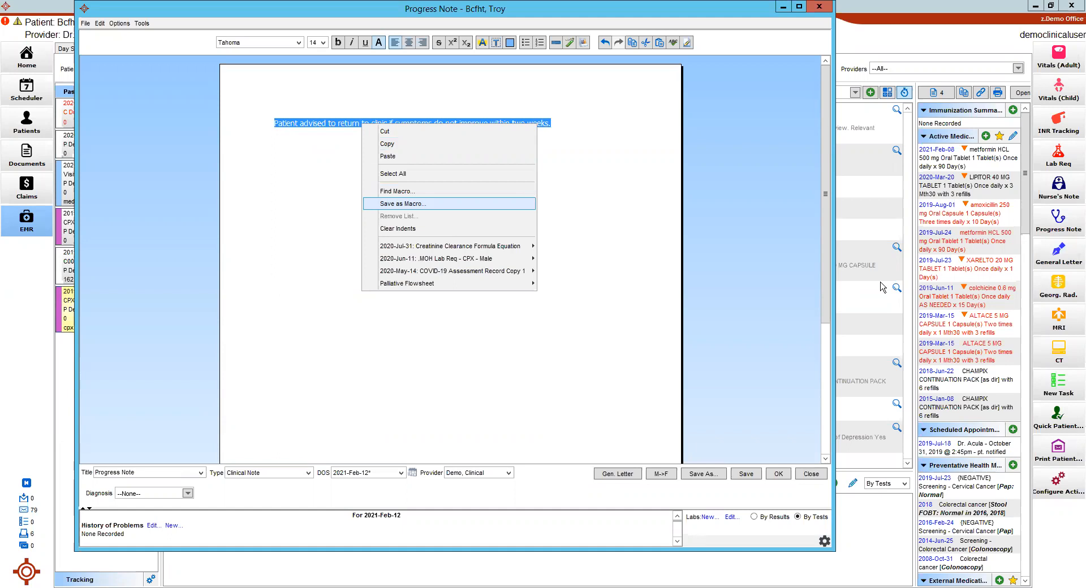
pyautogui.press('Return')
pyautogui.write('r2w')
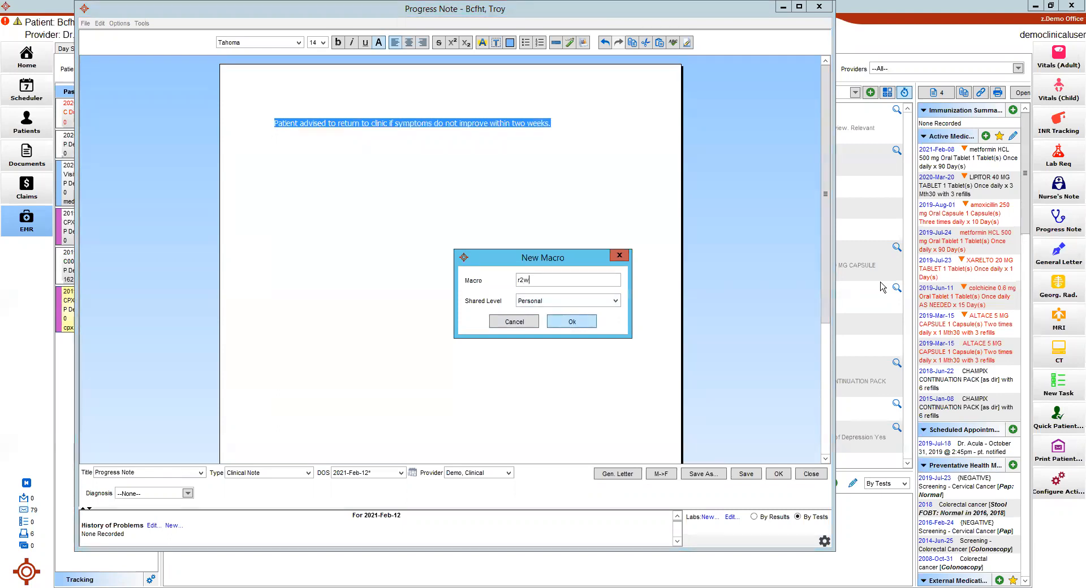
pyautogui.press('Return')
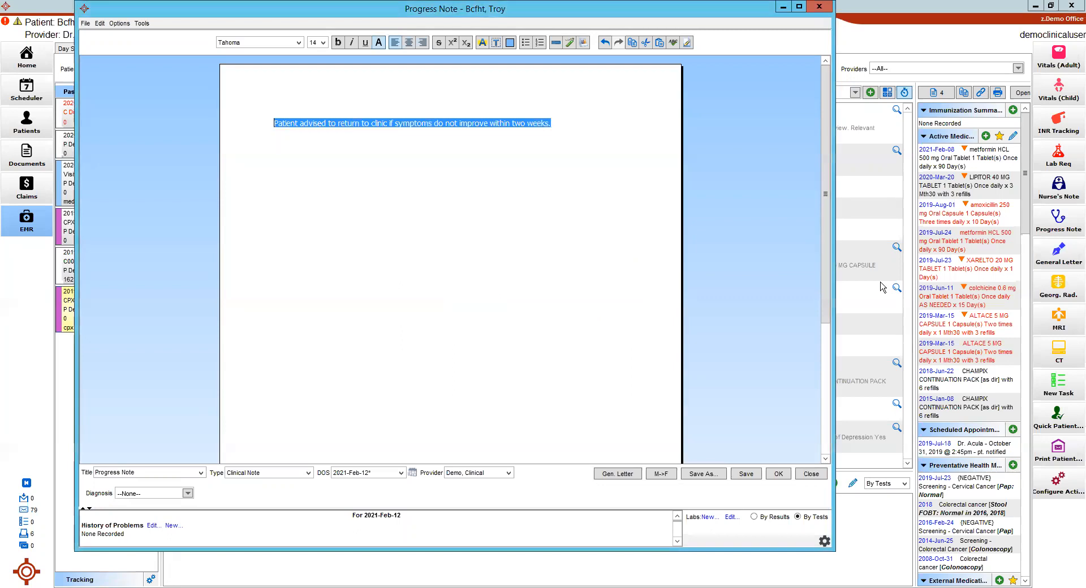
pyautogui.press('Right')
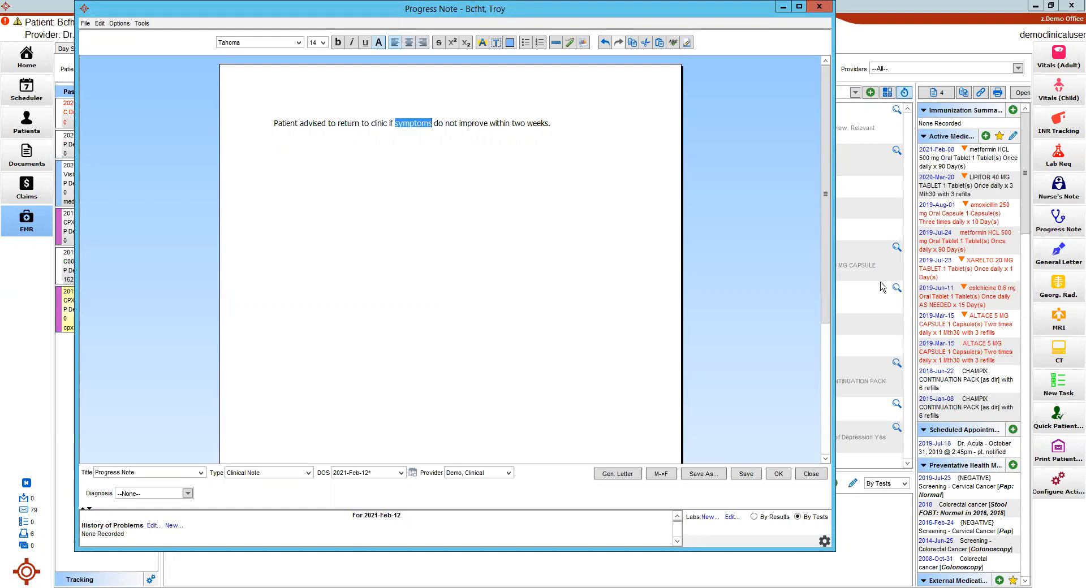
pyautogui.hotkey('ctrl', 'a')
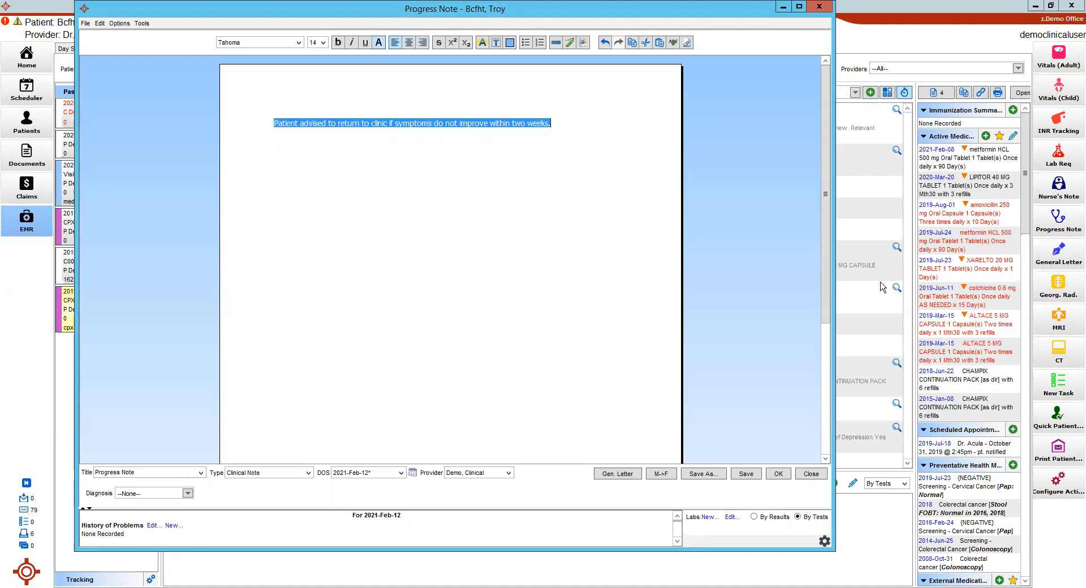
pyautogui.hotkey('ctrl', 'End')
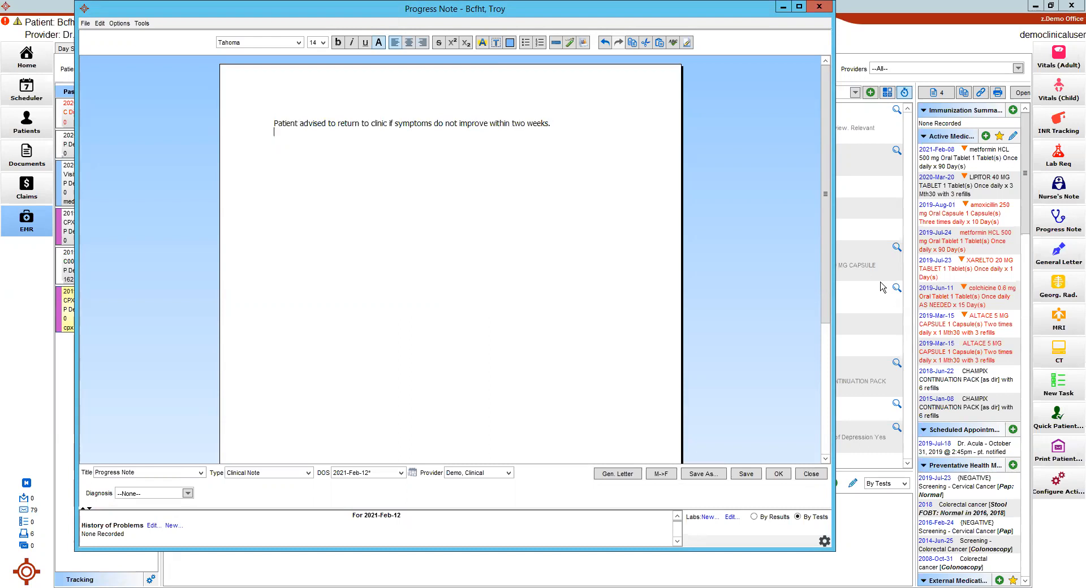
pyautogui.hotkey('ctrl', 'a')
pyautogui.write('keto Ketoconalazo')
pyautogui.press('BackSpace')
pyautogui.press('BackSpace')
pyautogui.press('BackSpace')
pyautogui.press('BackSpace')
pyautogui.press('BackSpace')
pyautogui.write('azole')
pyautogui.hotkey('shift', 'Down')
pyautogui.press('Delete')
# - Insert the return-to-clinic sentence on the second line of the note by expanding the macro name r2w
pyautogui.press('Return')
pyautogui.write('r2w')
pyautogui.hotkey('ctrl', 'space')
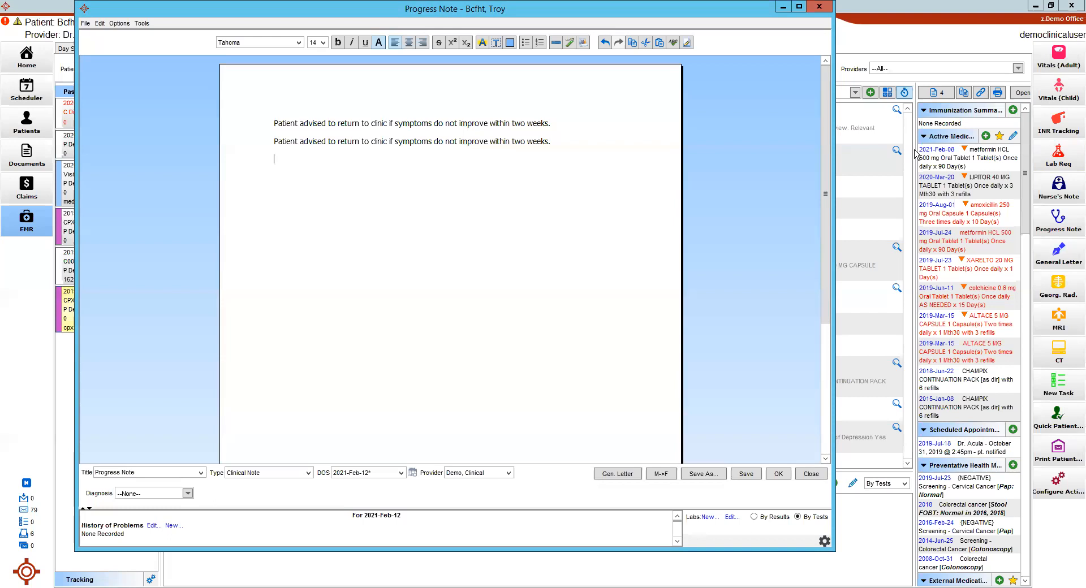
# - Try to expand the macro name r2weeks on the third line of the note
pyautogui.write('r2weeks')
pyautogui.press('F8')
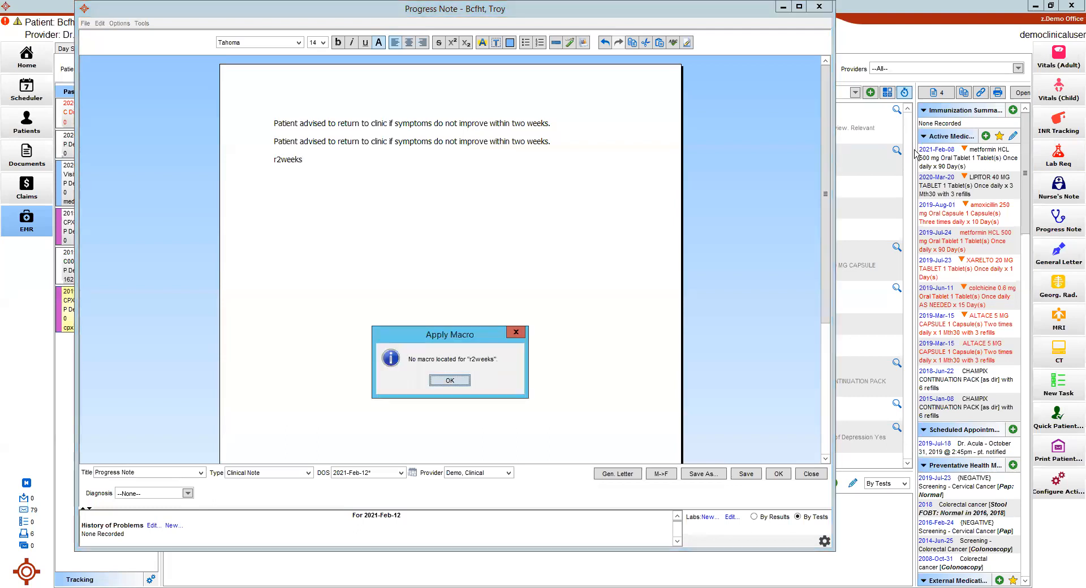
pyautogui.press('Return')
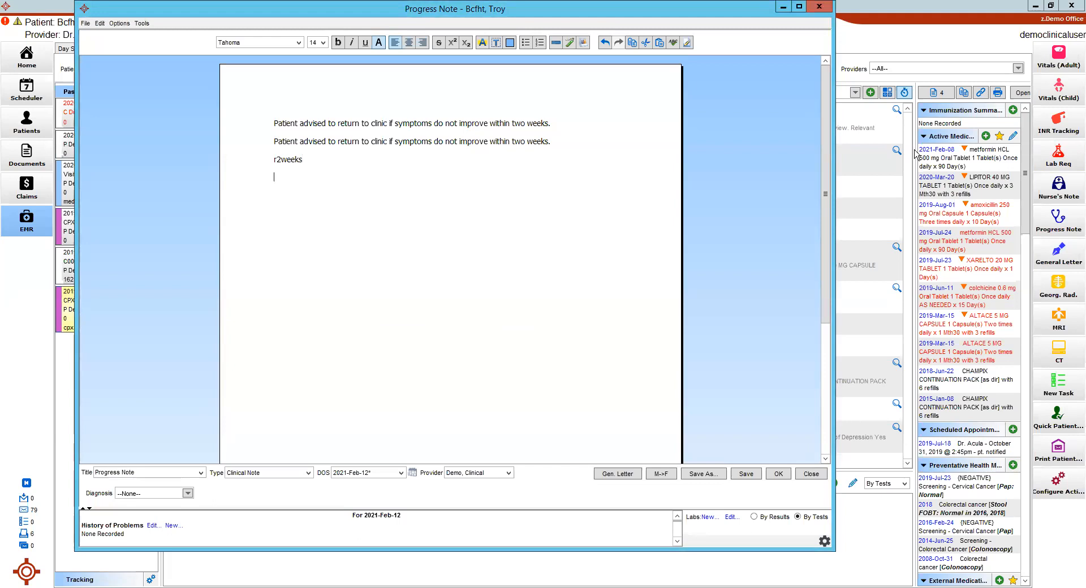
# - Insert the r2w macro on the fourth line of the progress note by picking it in the Text Macro Manager
pyautogui.hotkey('shift', 'F10')
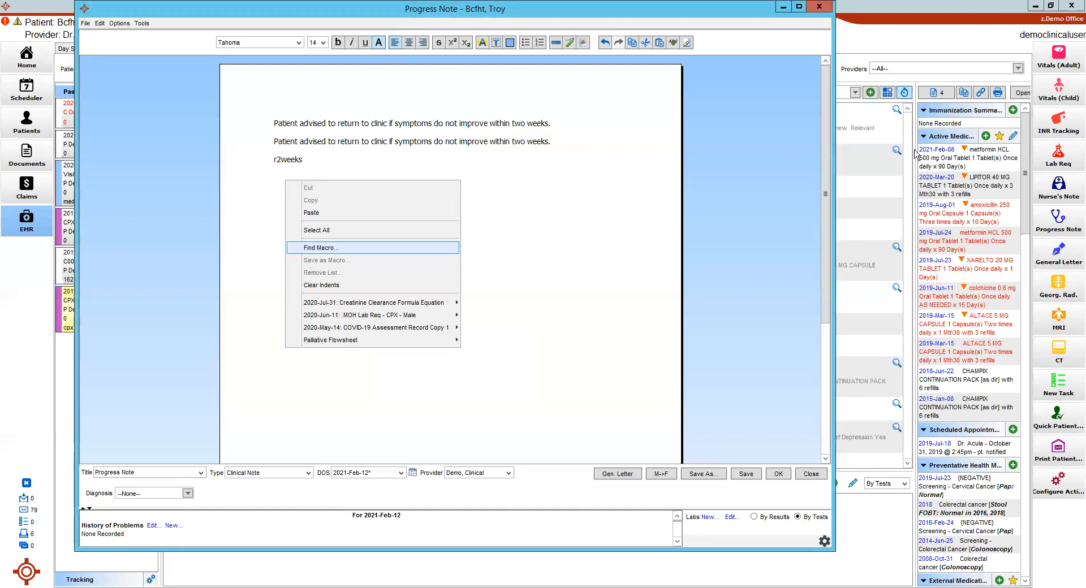
pyautogui.press('Return')
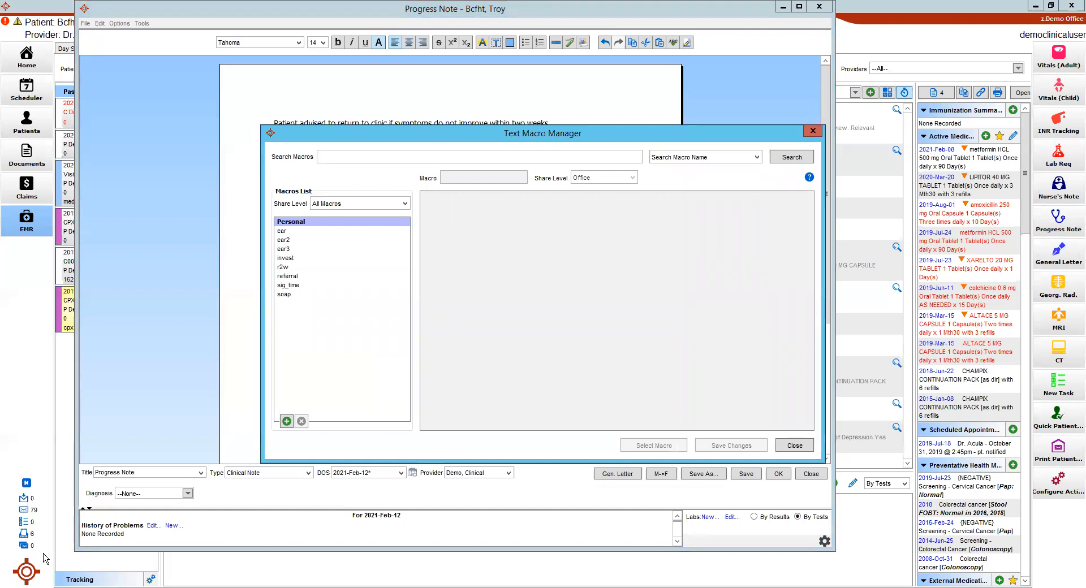
pyautogui.click(283, 267)
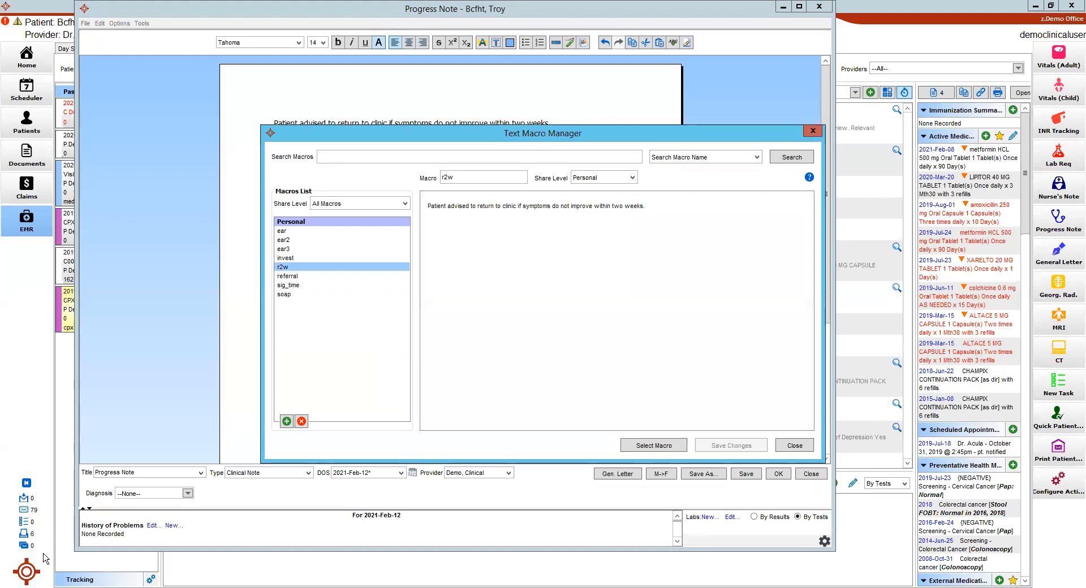
pyautogui.click(654, 445)
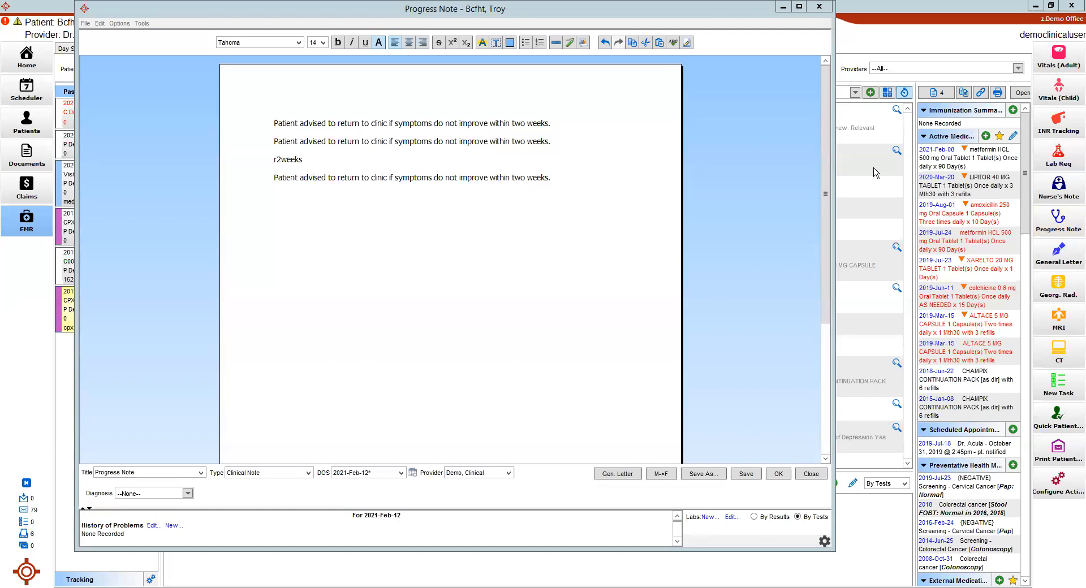
# - Close the progress note without saving and start a Nurse's Note with the ear3 macro expanded in it
pyautogui.click(811, 474)
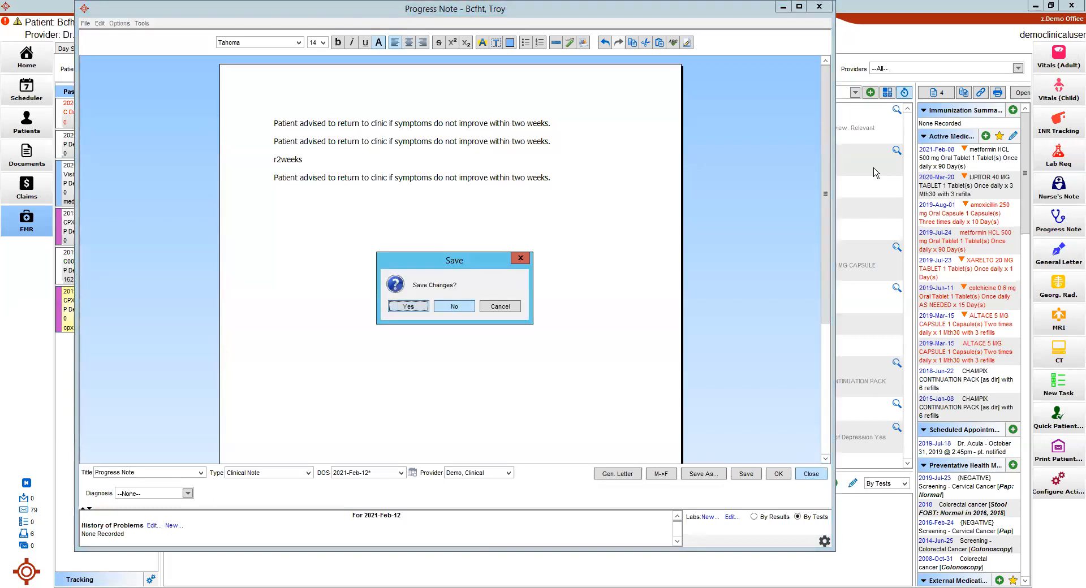
pyautogui.click(456, 307)
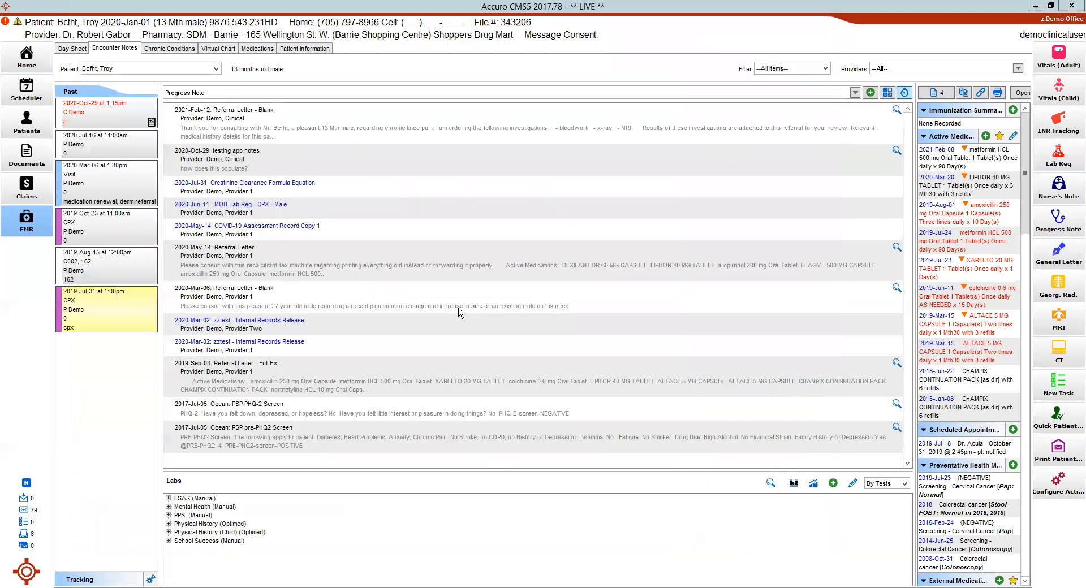
pyautogui.click(274, 96)
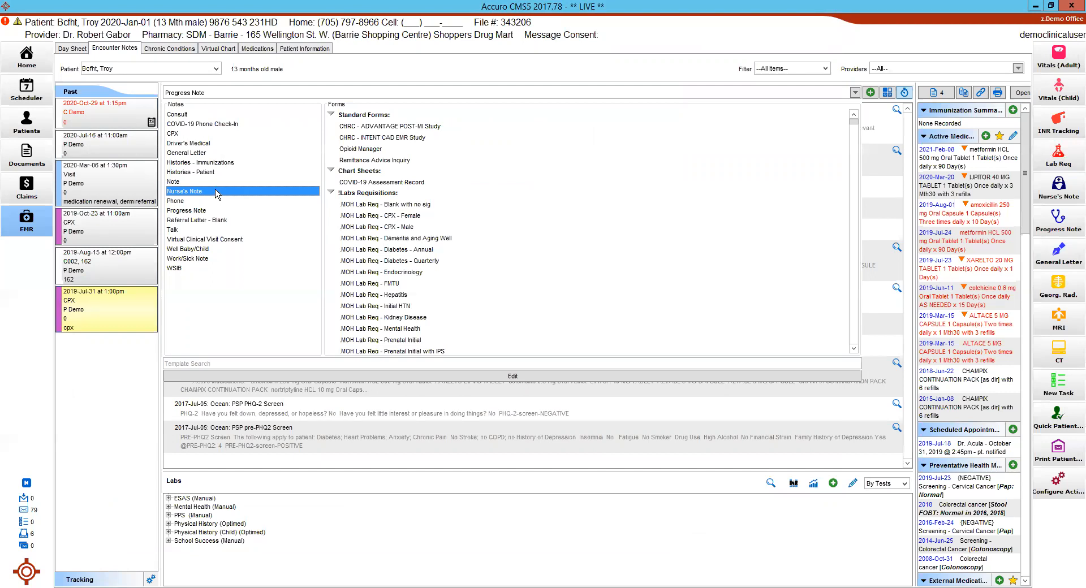
pyautogui.doubleClick(218, 194)
pyautogui.write('ear3')
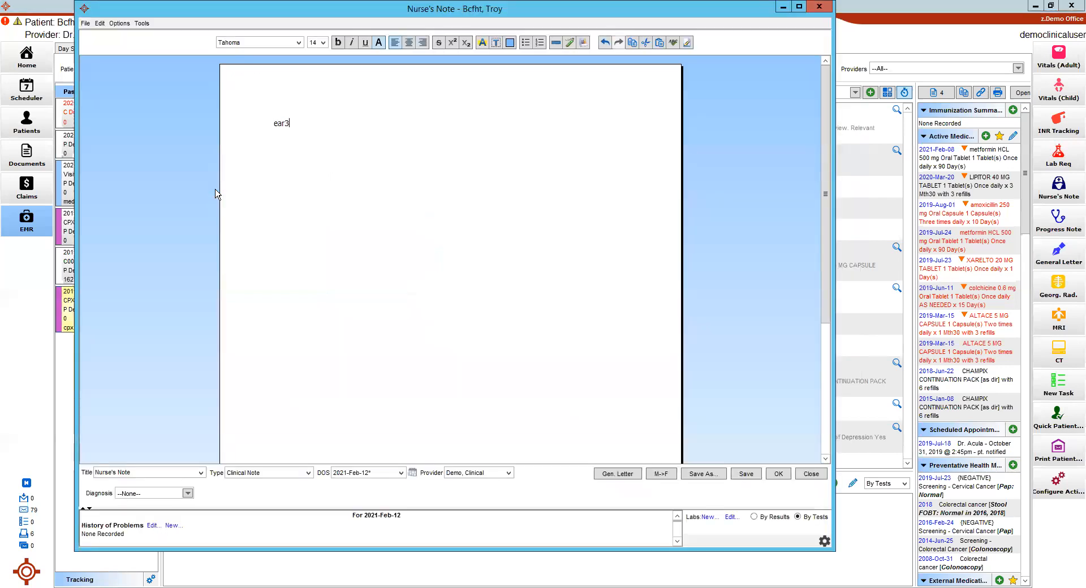
pyautogui.press('space')
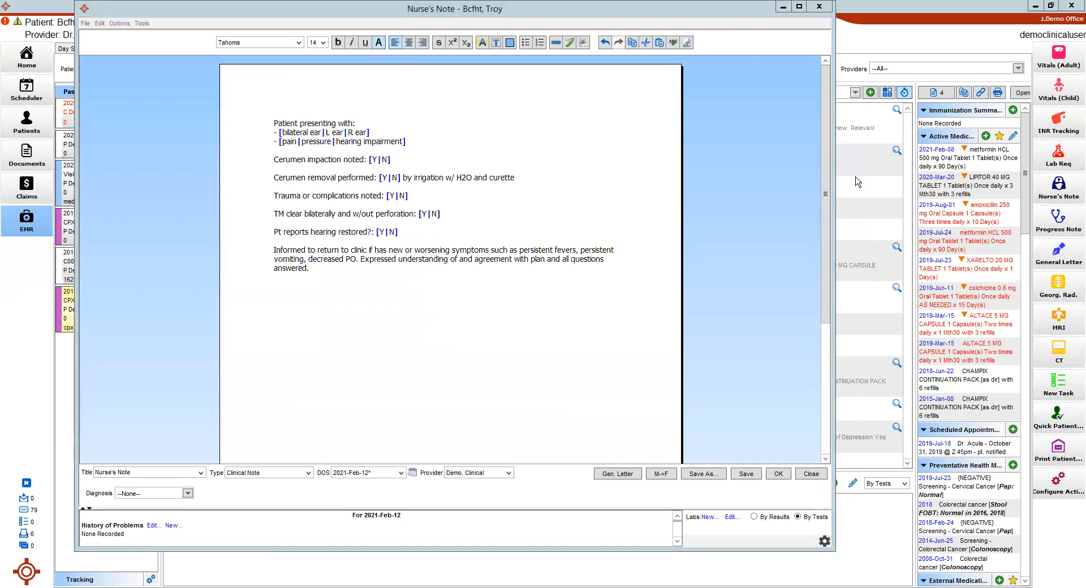
# - Set the first choice list under "Patient presenting with" to bilateral ear
pyautogui.press('F2')
pyautogui.press('Return')
pyautogui.press('space')
pyautogui.press('Up')
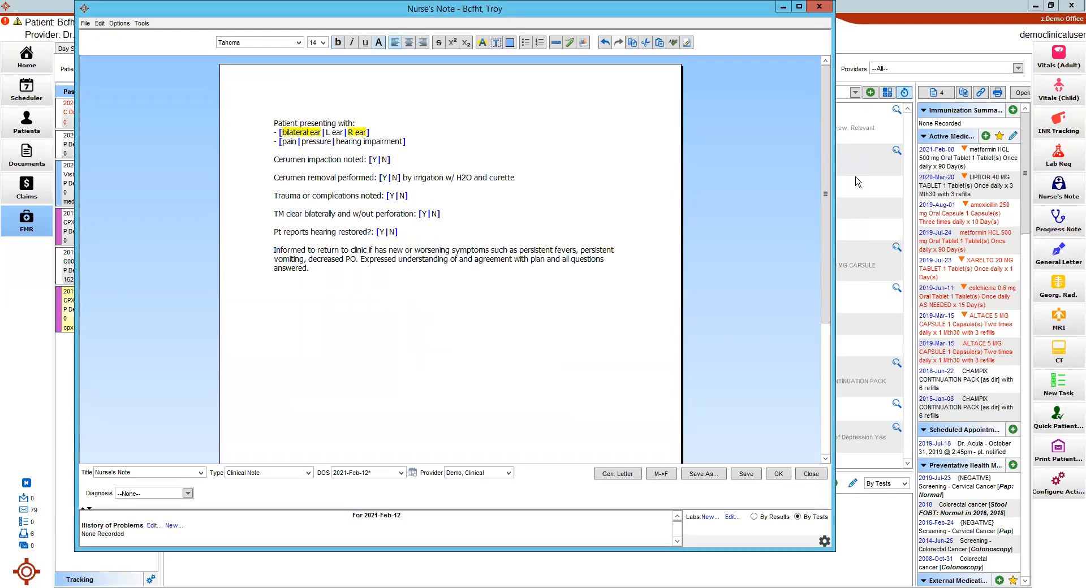
pyautogui.hotkey('ctrl', 'a')
pyautogui.press('BackSpace')
pyautogui.write('ear3')
pyautogui.press('space')
pyautogui.press('F8')
pyautogui.press('Return')
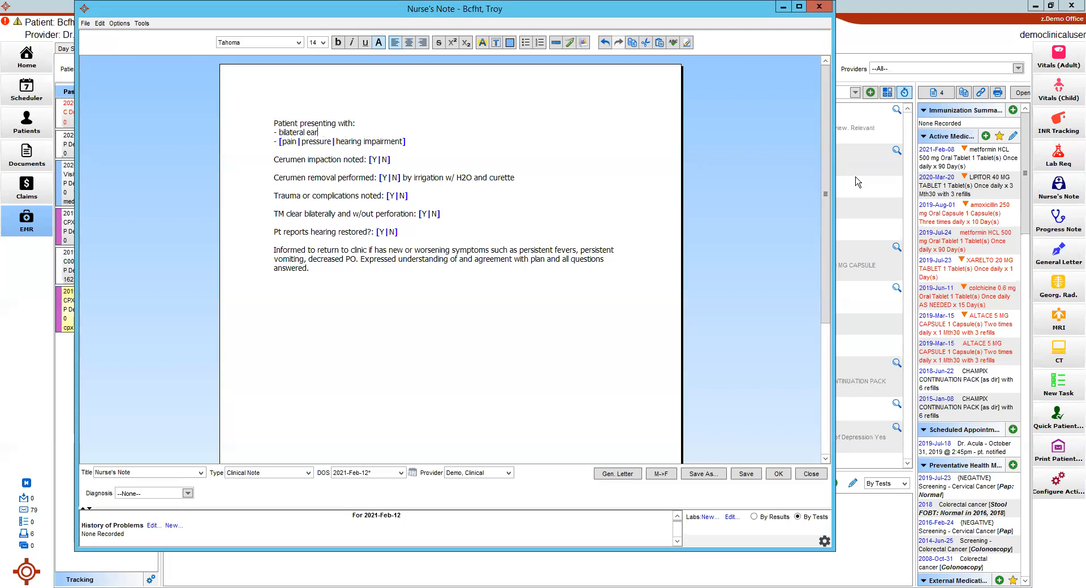
# - Select pain, pressure and hearing impairment together in the note's symptom choice list
pyautogui.click(292, 141)
pyautogui.click(319, 141)
pyautogui.click(370, 141)
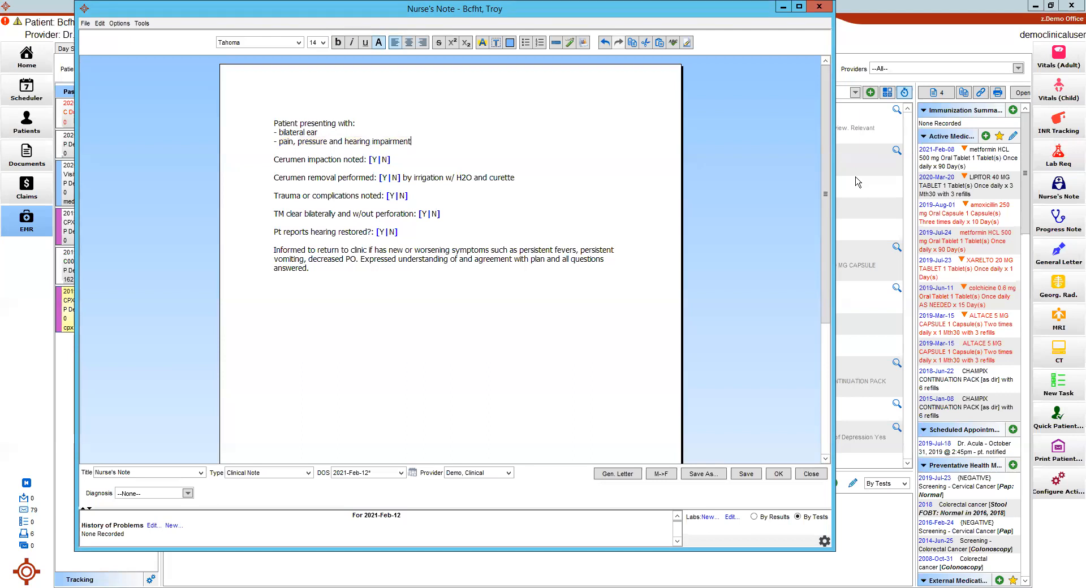
pyautogui.hotkey('ctrl', 'shift', 'Right')
pyautogui.press('Right')
pyautogui.press('Right')
pyautogui.press('Right')
pyautogui.press('Right')
pyautogui.press('Right')
pyautogui.press('Right')
pyautogui.press('Right')
pyautogui.press('Right')
pyautogui.press('Right')
pyautogui.press('Right')
pyautogui.press('Right')
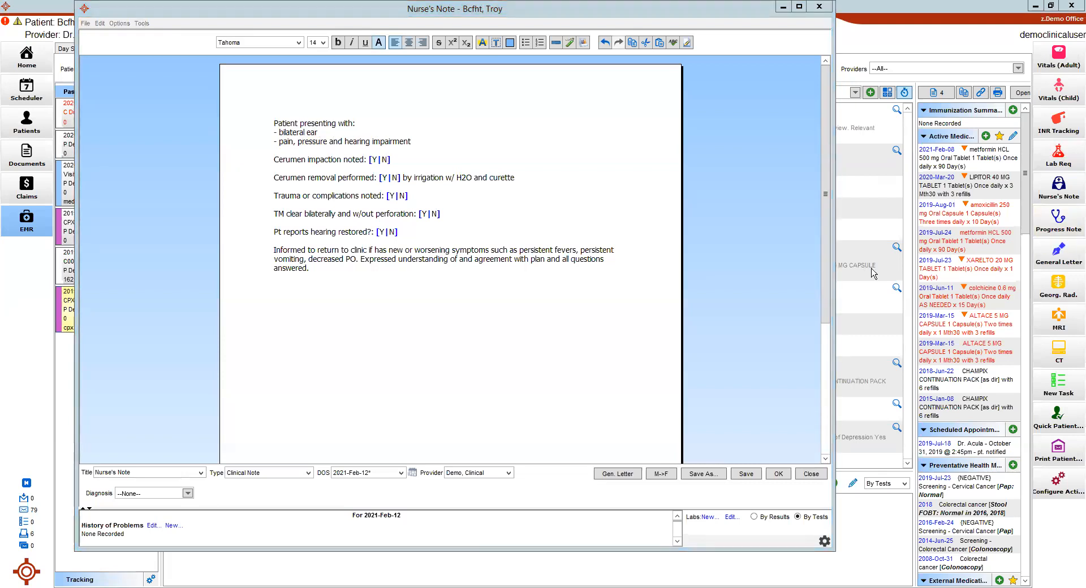
# - Answer Y for cerumen impaction, cerumen removal, clear TM and hearing restored, and N for trauma or complications
pyautogui.press('F8')
pyautogui.press('Return')
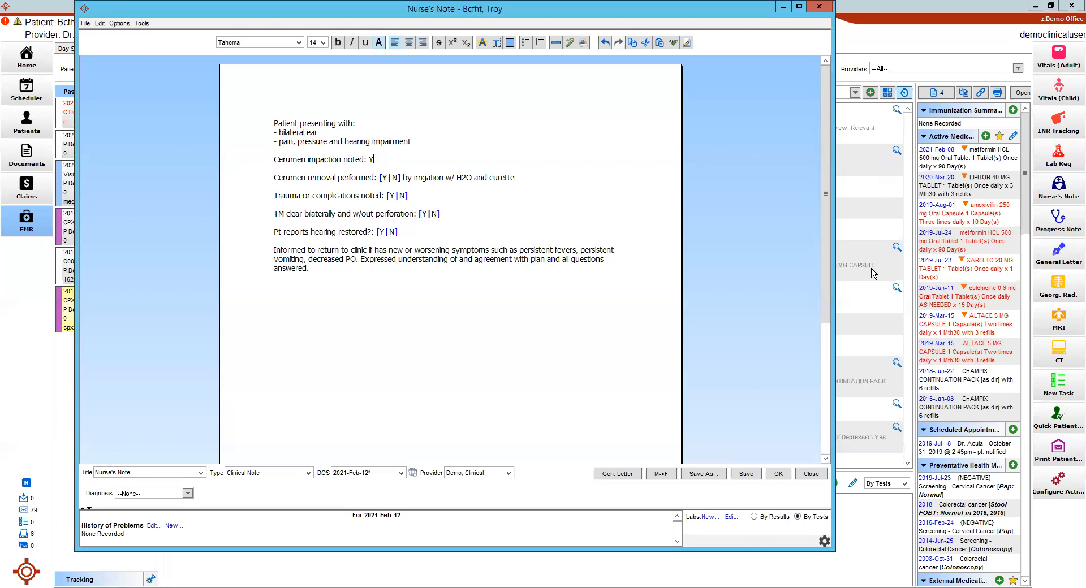
pyautogui.press('F8')
pyautogui.press('Return')
pyautogui.press('F8')
pyautogui.press('Right')
pyautogui.press('Return')
pyautogui.press('F8')
pyautogui.press('Return')
pyautogui.press('F8')
pyautogui.press('Return')
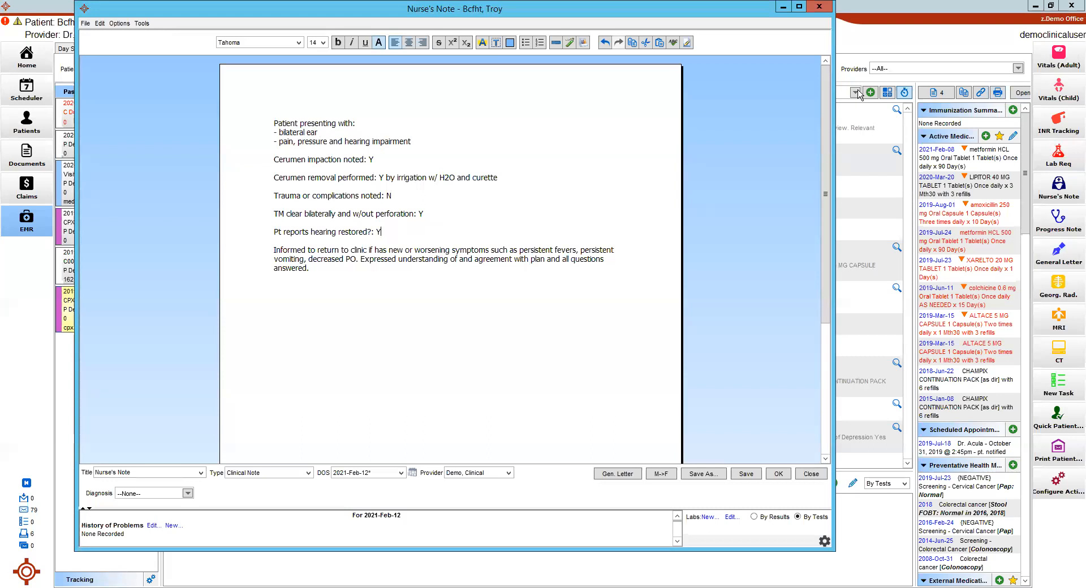
# - Replace the whole nurse's note with the expanded text of the ear macro
pyautogui.click(1059, 189)
pyautogui.hotkey('ctrl', 'a')
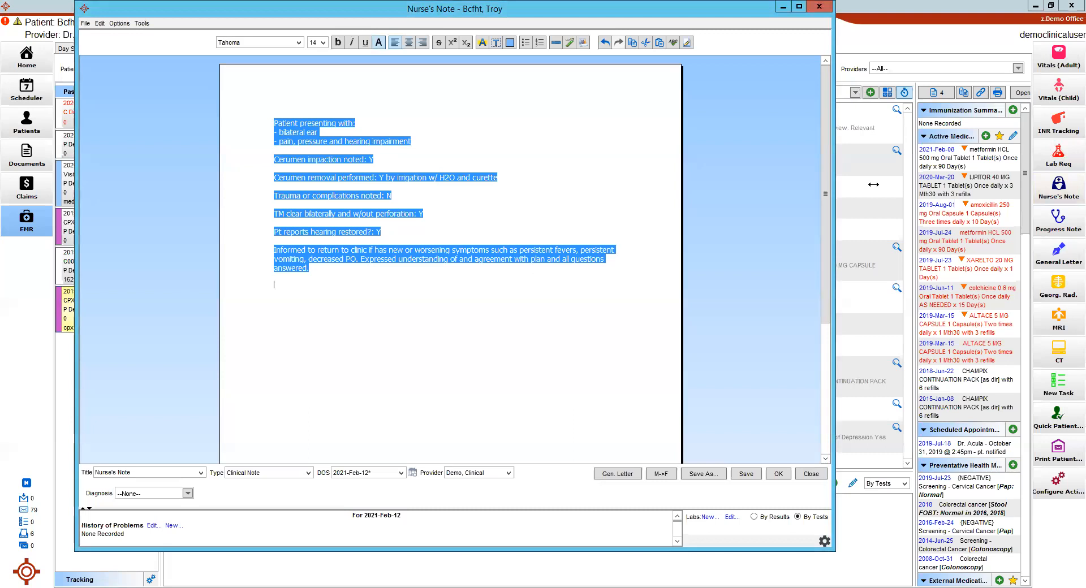
pyautogui.write('ear')
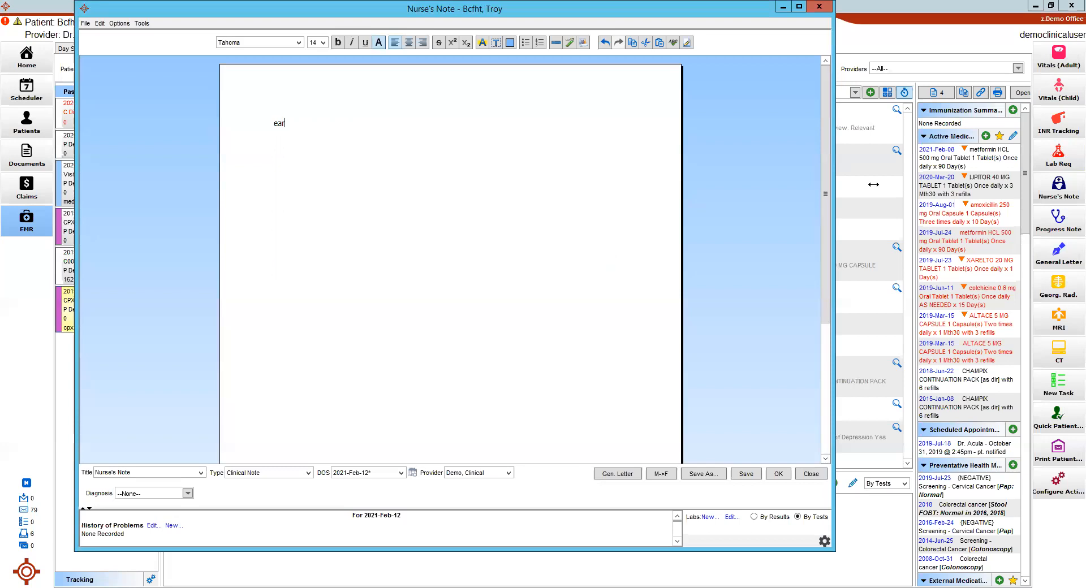
pyautogui.hotkey('ctrl', 'space')
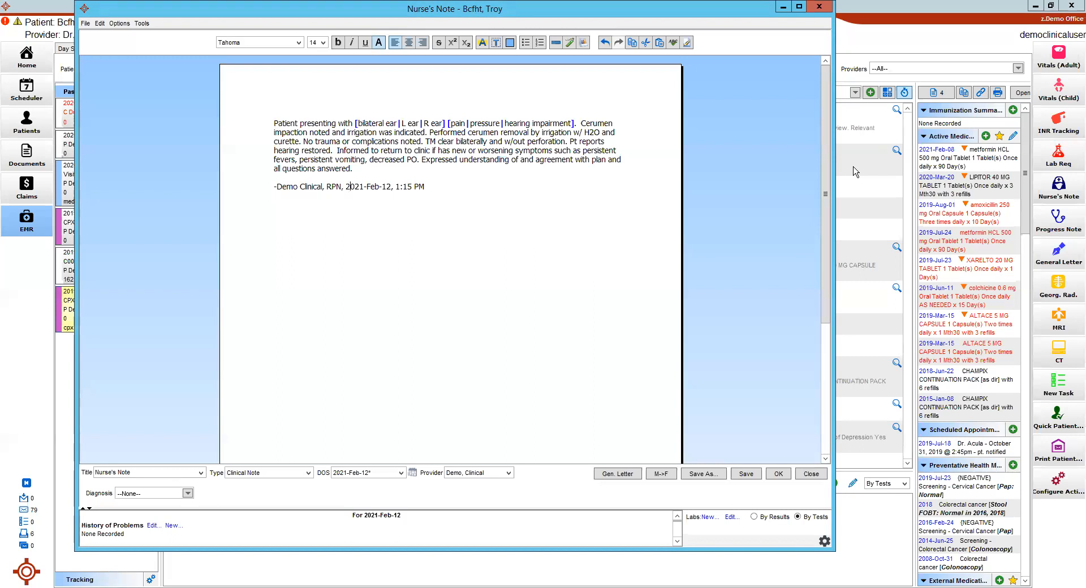
# - Examine the signature line with the credentials, date and time at the end of the expanded ear note
pyautogui.press('Left')
pyautogui.hotkey('shift', 'Right')
pyautogui.hotkey('shift', 'Right')
pyautogui.hotkey('shift', 'Right')
pyautogui.hotkey('shift', 'Right')
pyautogui.hotkey('shift', 'Right')
pyautogui.hotkey('shift', 'Right')
pyautogui.hotkey('shift', 'Right')
pyautogui.hotkey('shift', 'Right')
pyautogui.hotkey('shift', 'Right')
pyautogui.hotkey('shift', 'Right')
pyautogui.hotkey('shift', 'Right')
pyautogui.hotkey('shift', 'Right')
pyautogui.hotkey('shift', 'Right')
pyautogui.hotkey('shift', 'Right')
pyautogui.hotkey('shift', 'Right')
pyautogui.hotkey('shift', 'Right')
pyautogui.hotkey('shift', 'Right')
pyautogui.hotkey('shift', 'Right')
pyautogui.hotkey('shift', 'Right')
pyautogui.hotkey('shift', 'Right')
pyautogui.hotkey('shift', 'Left')
pyautogui.hotkey('shift', 'Left')
pyautogui.hotkey('shift', 'Left')
pyautogui.hotkey('shift', 'Left')
pyautogui.hotkey('shift', 'Left')
pyautogui.hotkey('shift', 'Left')
pyautogui.hotkey('shift', 'Left')
pyautogui.hotkey('shift', 'Left')
pyautogui.hotkey('shift', 'Left')
pyautogui.hotkey('shift', 'Left')
pyautogui.hotkey('shift', 'Right')
pyautogui.press('Right')
pyautogui.press('Right')
pyautogui.press('Right')
pyautogui.hotkey('shift', 'Right')
pyautogui.hotkey('shift', 'Right')
pyautogui.hotkey('shift', 'Right')
pyautogui.hotkey('shift', 'Right')
pyautogui.hotkey('shift', 'Right')
pyautogui.hotkey('shift', 'Right')
pyautogui.hotkey('shift', 'Right')
# - Fill in the note's two choice lists with bilateral ear and pain and pressure
pyautogui.press('Up')
pyautogui.press('Up')
pyautogui.press('Up')
pyautogui.press('F2')
pyautogui.press('Return')
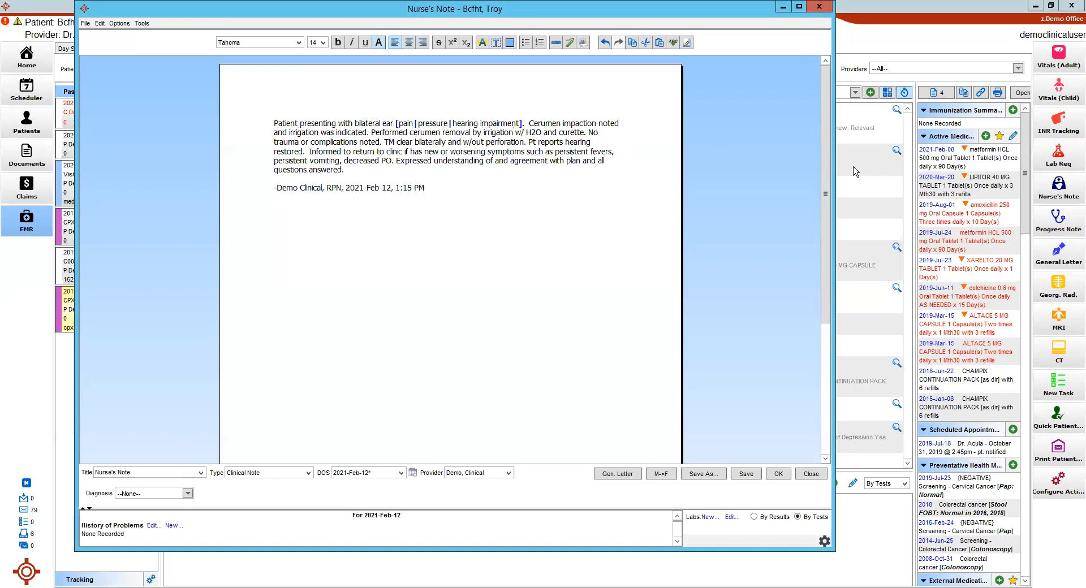
pyautogui.press('F2')
pyautogui.write('pain and pressure')
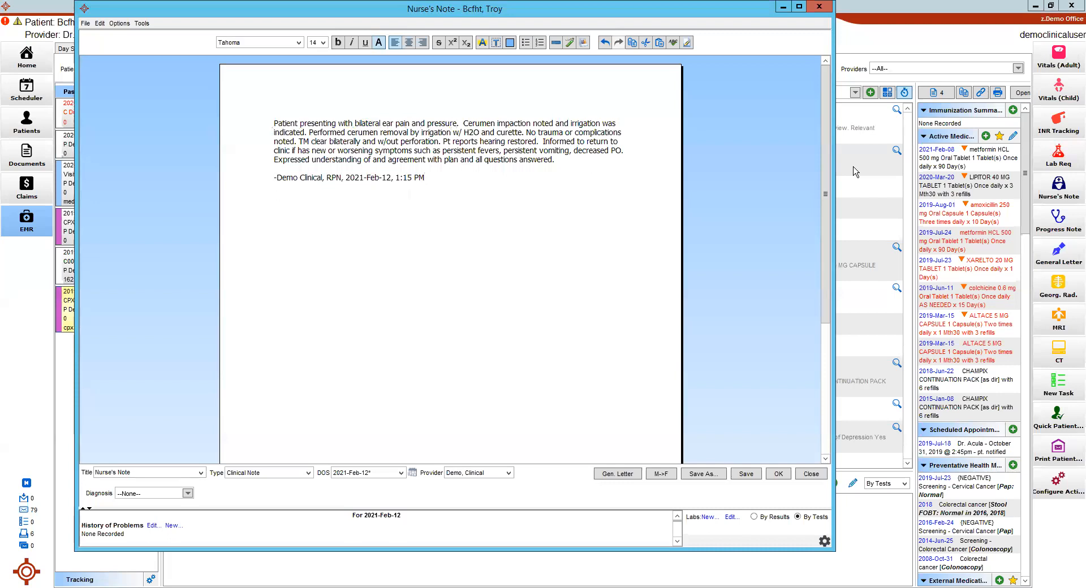
# - Replace the whole nurse's note with the expanded text of the ear2 macro
pyautogui.hotkey('ctrl', 'a')
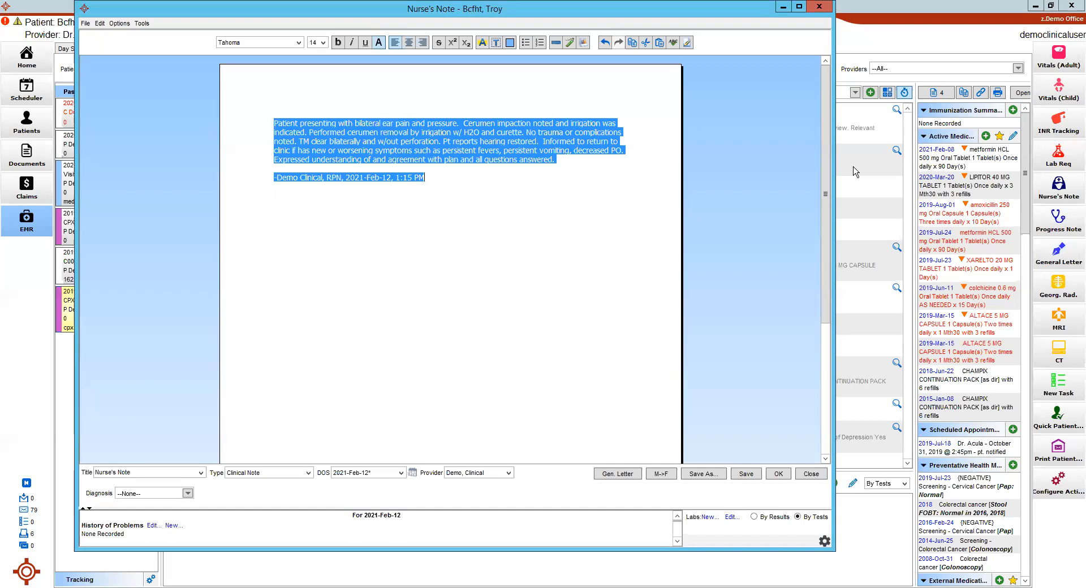
pyautogui.write('ear2')
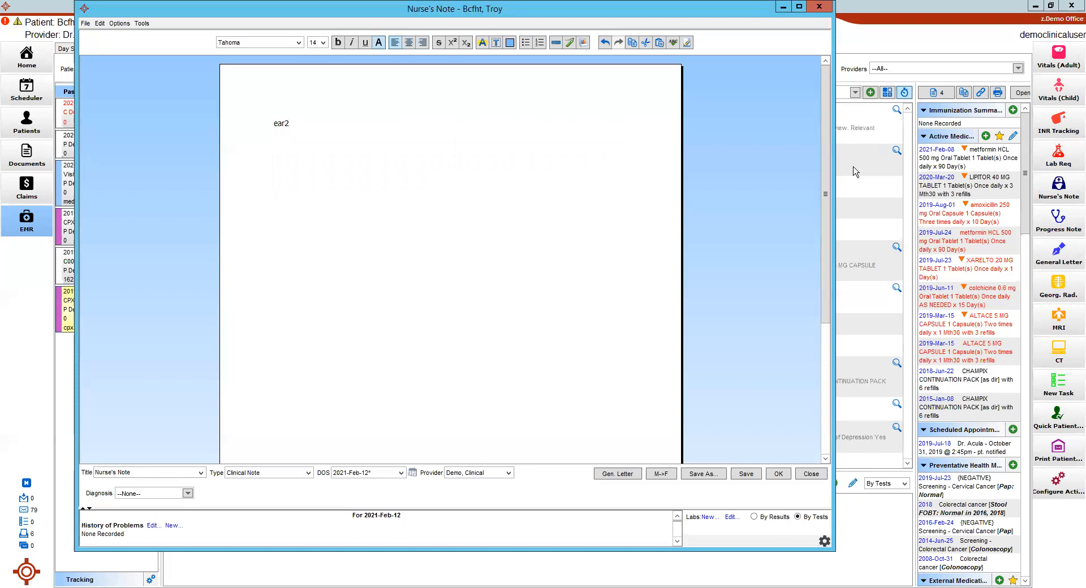
pyautogui.press('space')
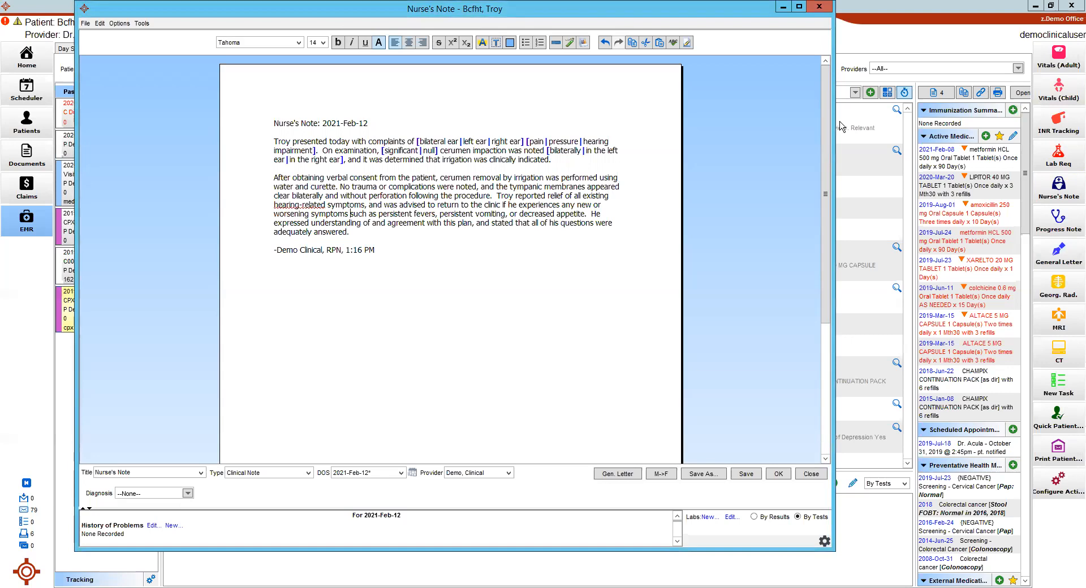
# - Set the presenting complaint to bilateral ear with pain, pressure and hearing impairment in the first two choice lists
pyautogui.hotkey('ctrl', 'Home')
pyautogui.press('Right')
pyautogui.press('F8')
pyautogui.press('Return')
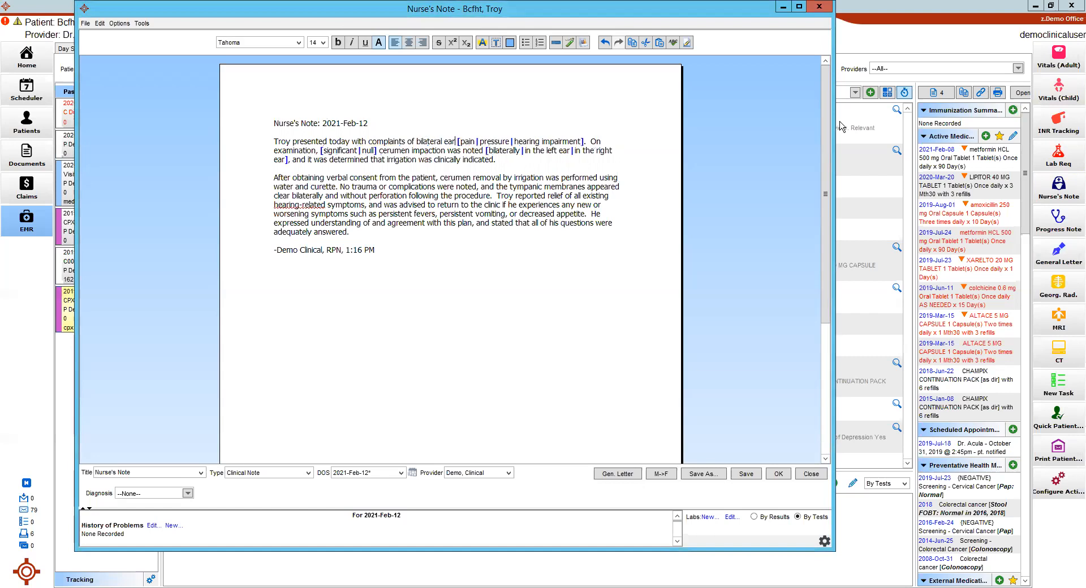
pyautogui.keyDown('ctrl'); pyautogui.click(470, 141); pyautogui.keyUp('ctrl')
pyautogui.keyDown('ctrl'); pyautogui.click(492, 142); pyautogui.keyUp('ctrl')
pyautogui.keyDown('ctrl'); pyautogui.click(548, 142); pyautogui.keyUp('ctrl')
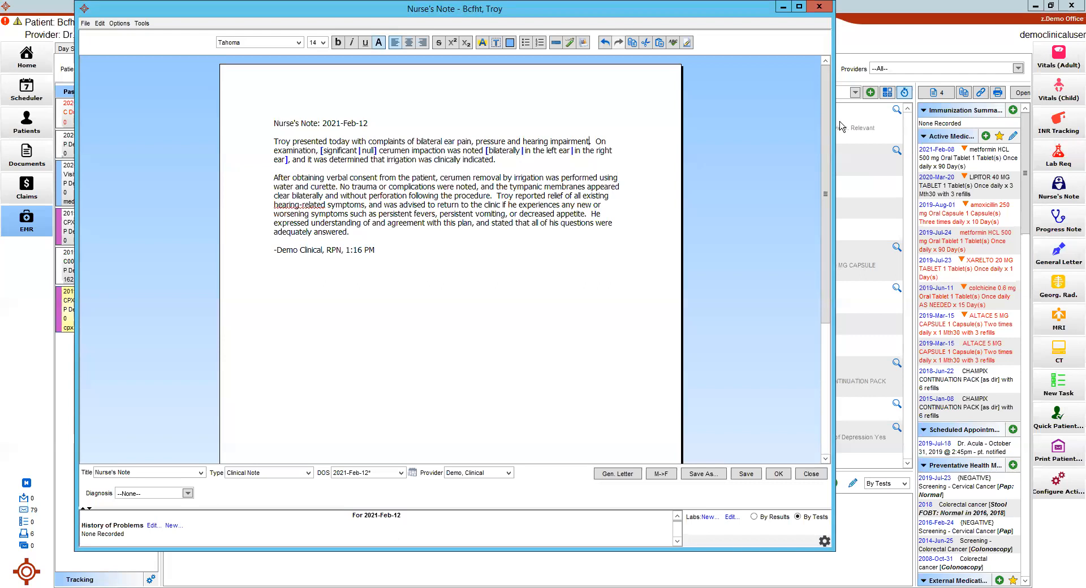
# - Leave the significant/null choice empty without an extra space and set the cerumen impaction location to bilaterally
pyautogui.press('F2')
pyautogui.press('F3')
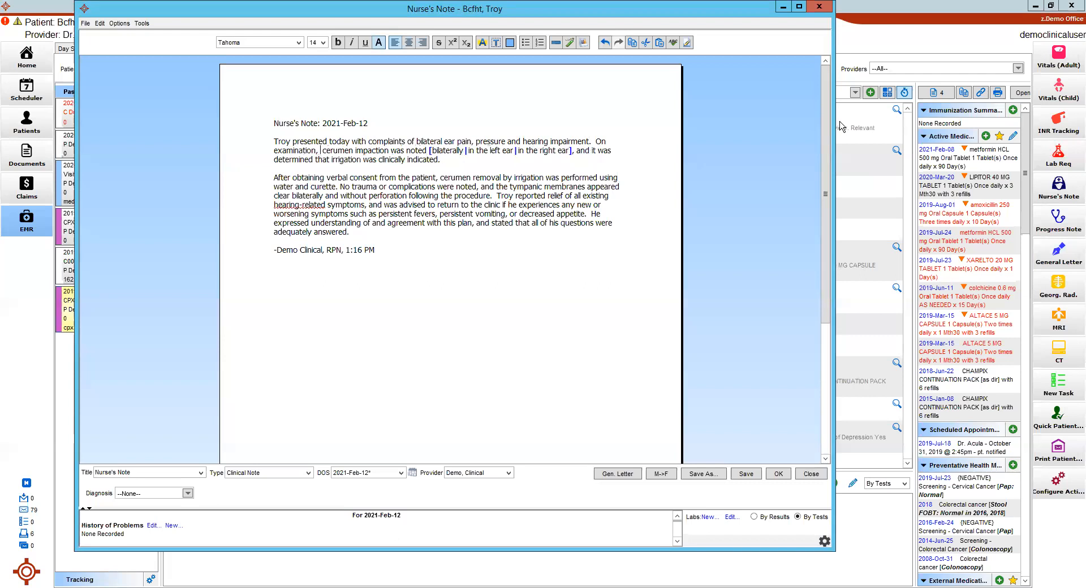
pyautogui.press('BackSpace')
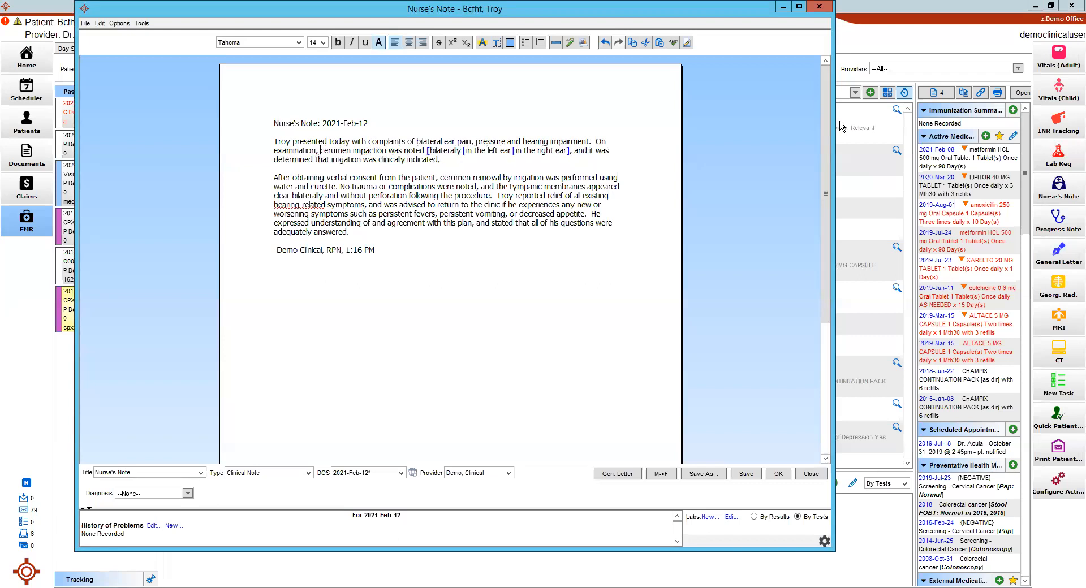
pyautogui.press('F1')
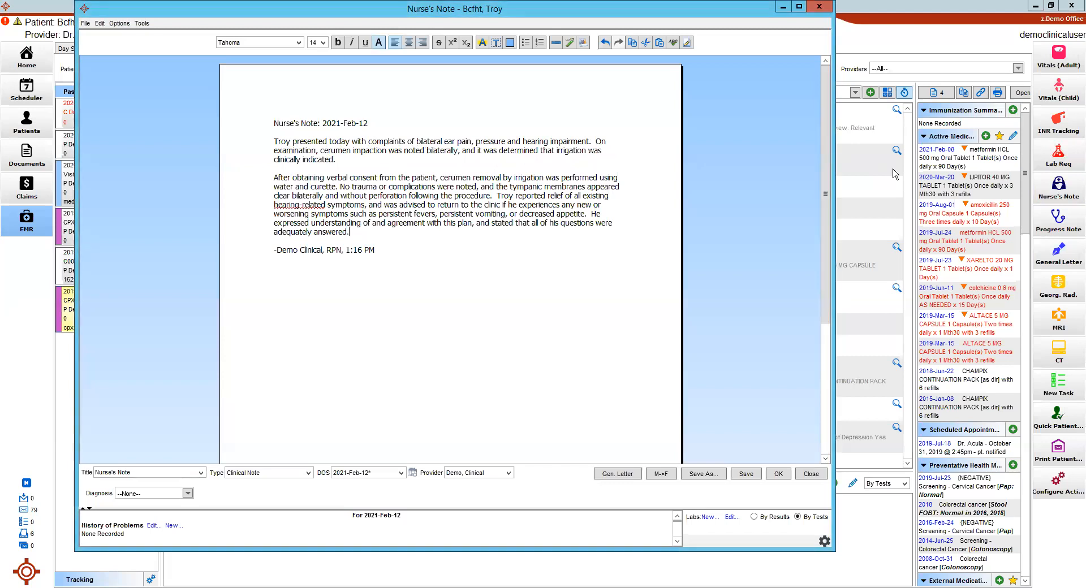
# - Close the nurse's note without saving the changes
pyautogui.hotkey('shift', 'End')
pyautogui.click(516, 203)
pyautogui.rightClick(517, 201)
pyautogui.click(516, 203)
pyautogui.click(811, 474)
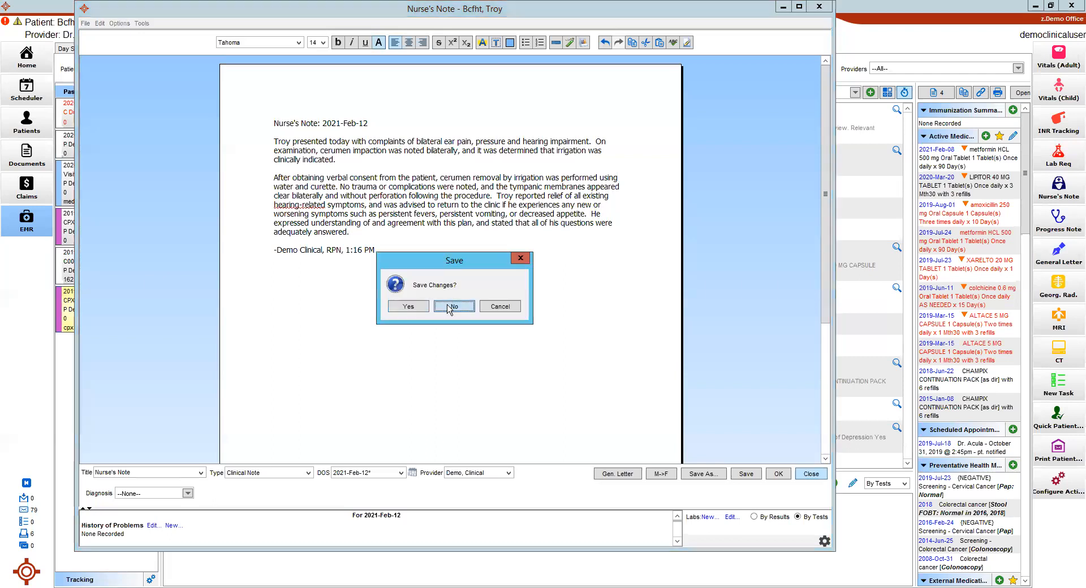
pyautogui.click(453, 308)
# - Find the female demo patient by name and start a Nurse's Note with the ear2 macro text for her
pyautogui.doubleClick(99, 68)
pyautogui.write('min')
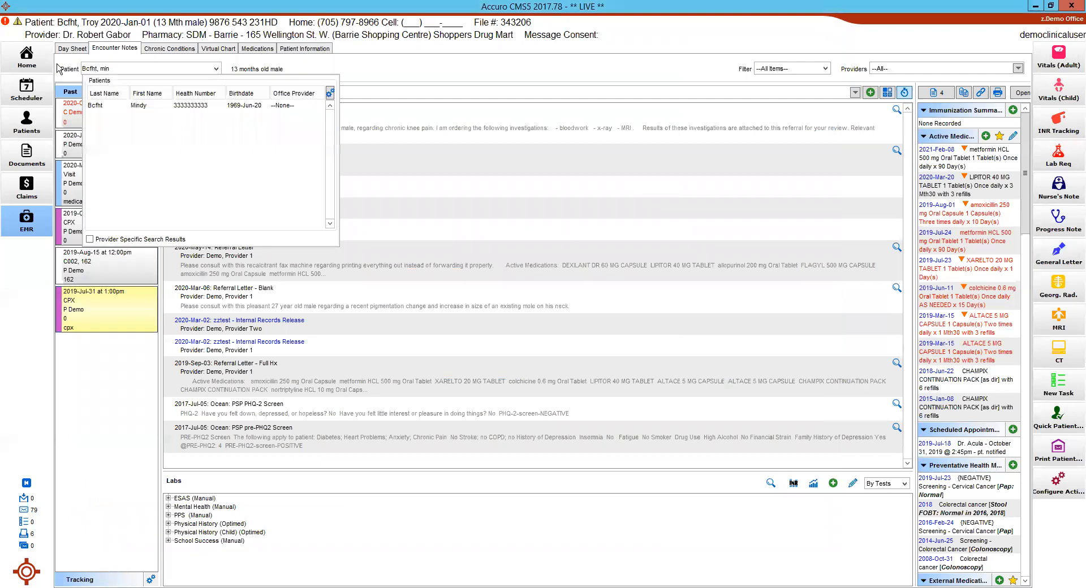
pyautogui.press('Return')
pyautogui.click(870, 93)
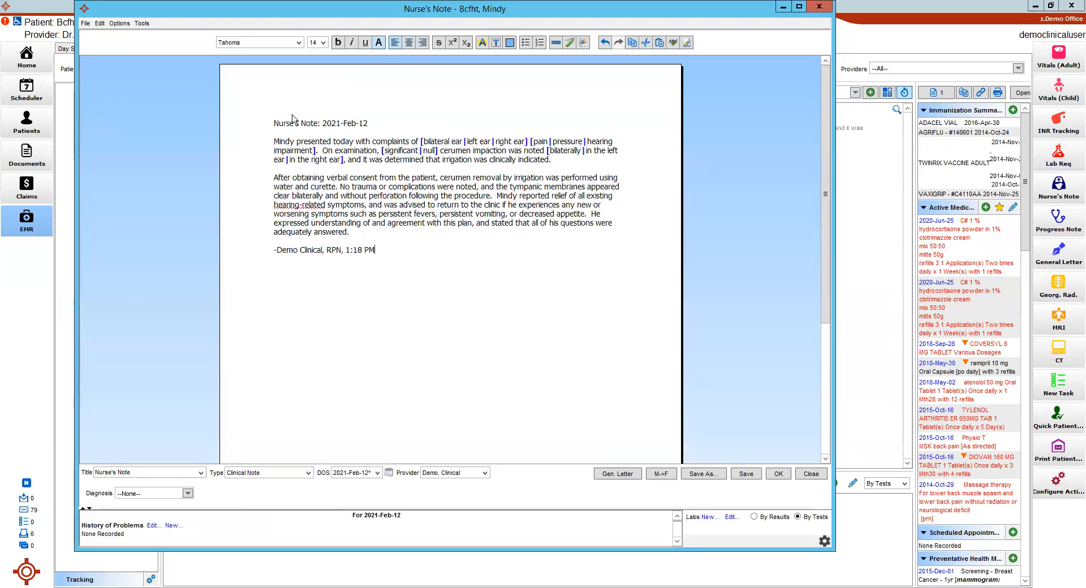
# - Convert the male pronouns in the nurse's note to female pronouns
pyautogui.moveTo(550, 223); pyautogui.dragTo(561, 223)
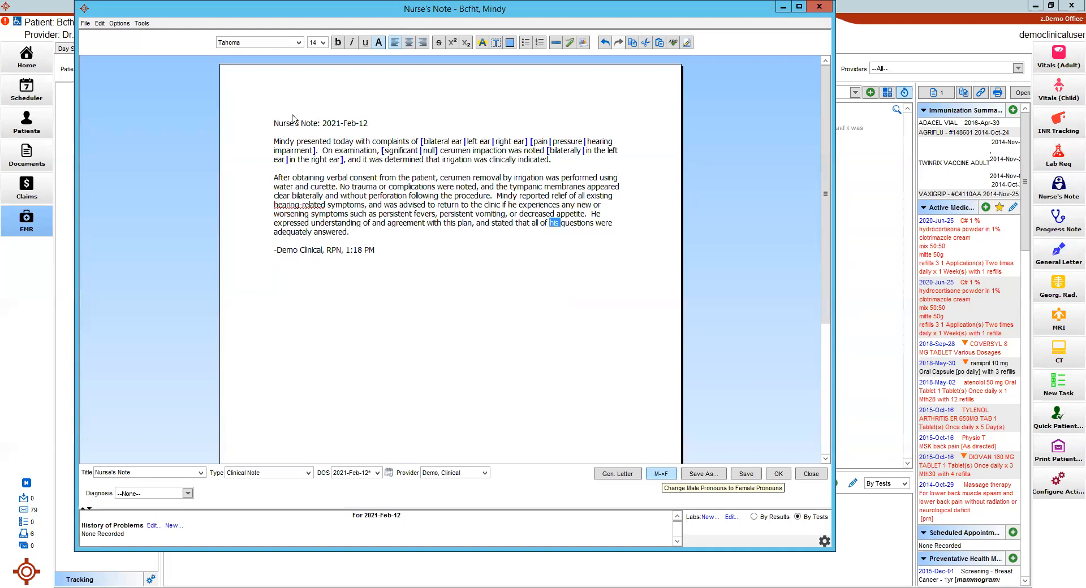
pyautogui.click(661, 474)
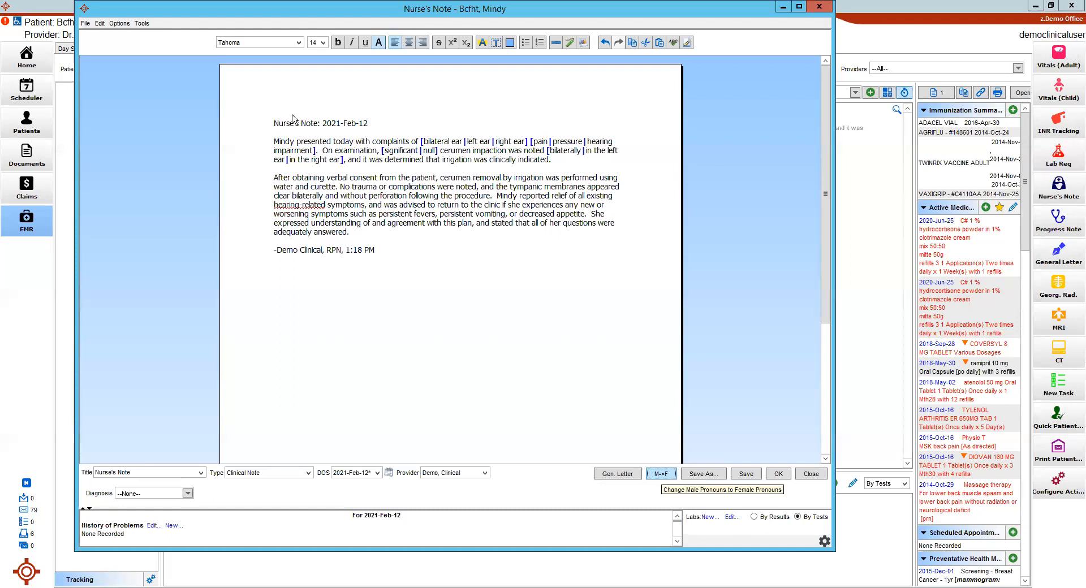
# - Open the current patient's demographics record
pyautogui.click(292, 115)
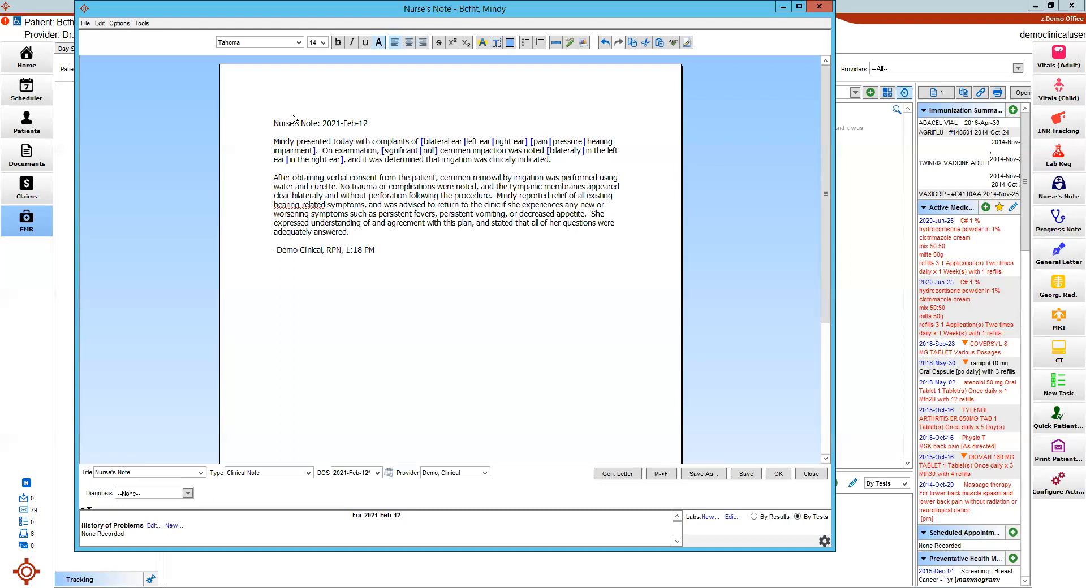
pyautogui.click(27, 122)
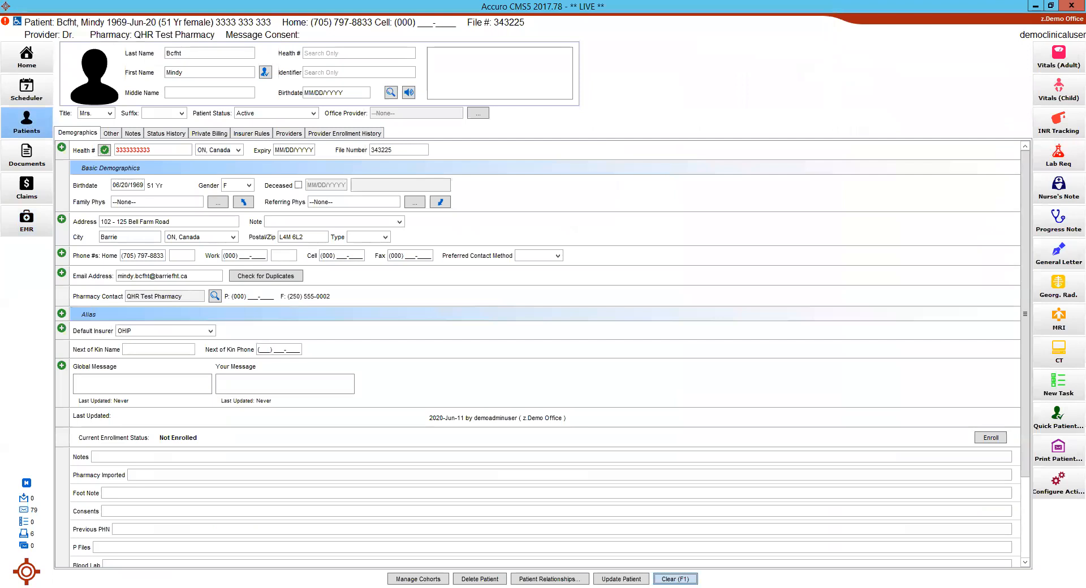
# - Return to the nurse's note and close it without saving the changes
pyautogui.hotkey('alt', 'Tab')
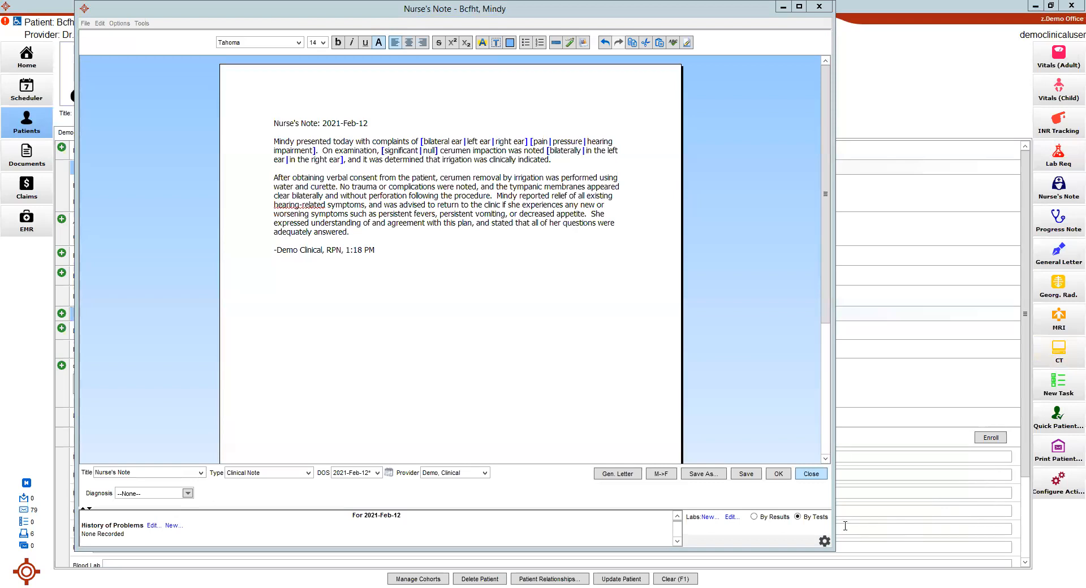
pyautogui.click(812, 474)
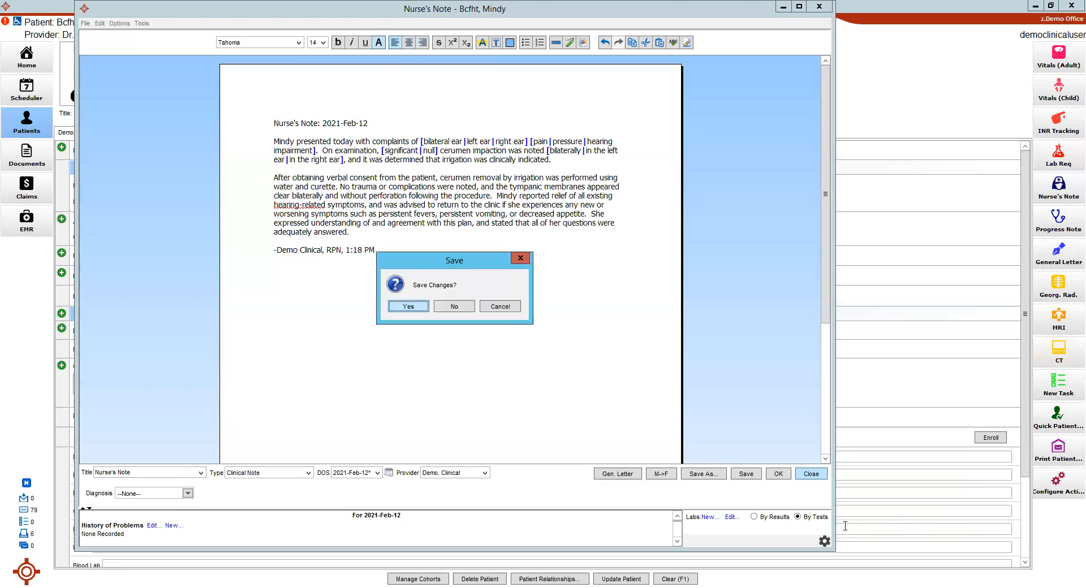
pyautogui.click(440, 305)
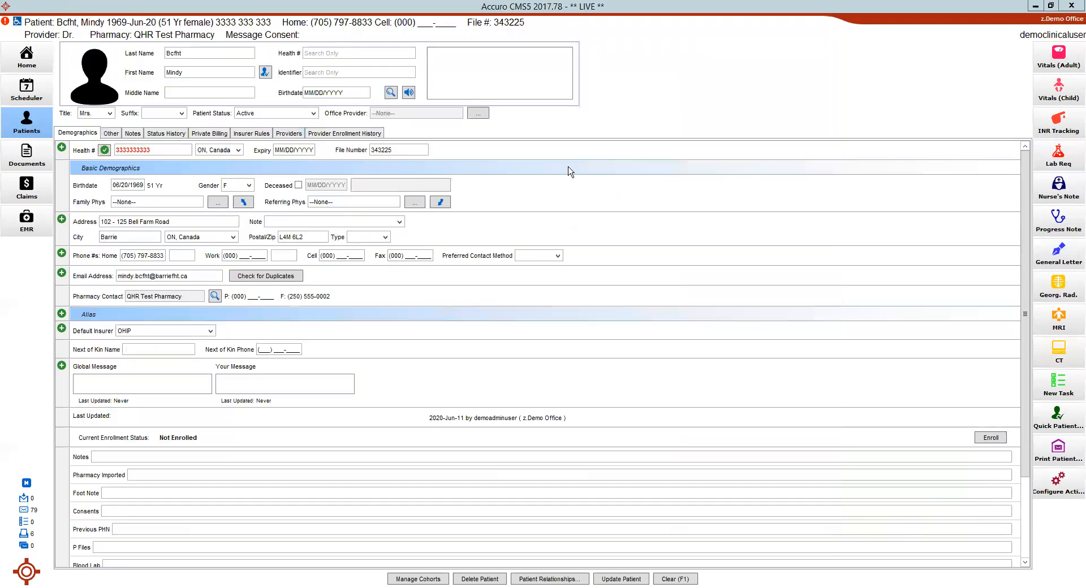
# - Start a Referral Letter - Blank from the patient's EMR chart and insert the referral macro text
pyautogui.click(32, 231)
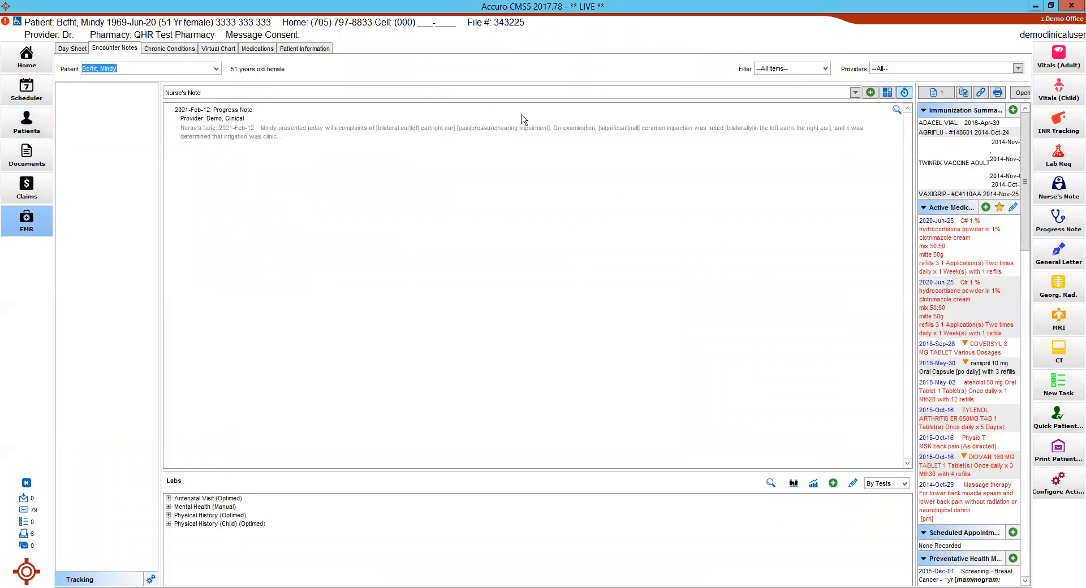
pyautogui.click(426, 99)
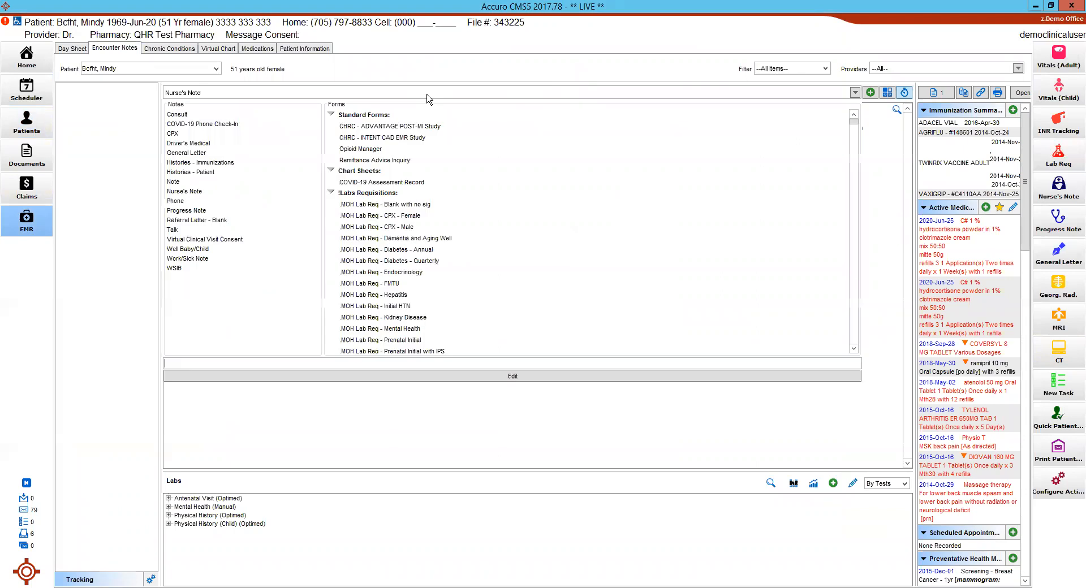
pyautogui.doubleClick(214, 220)
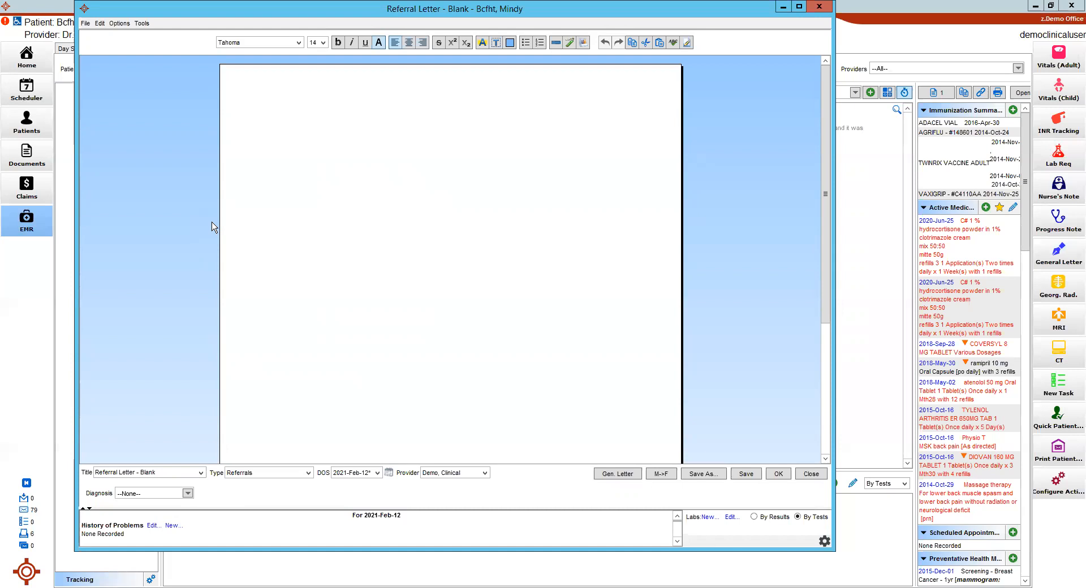
pyautogui.write('referr')
pyautogui.write('al')
pyautogui.press('space')
pyautogui.scroll(3, 212, 227)
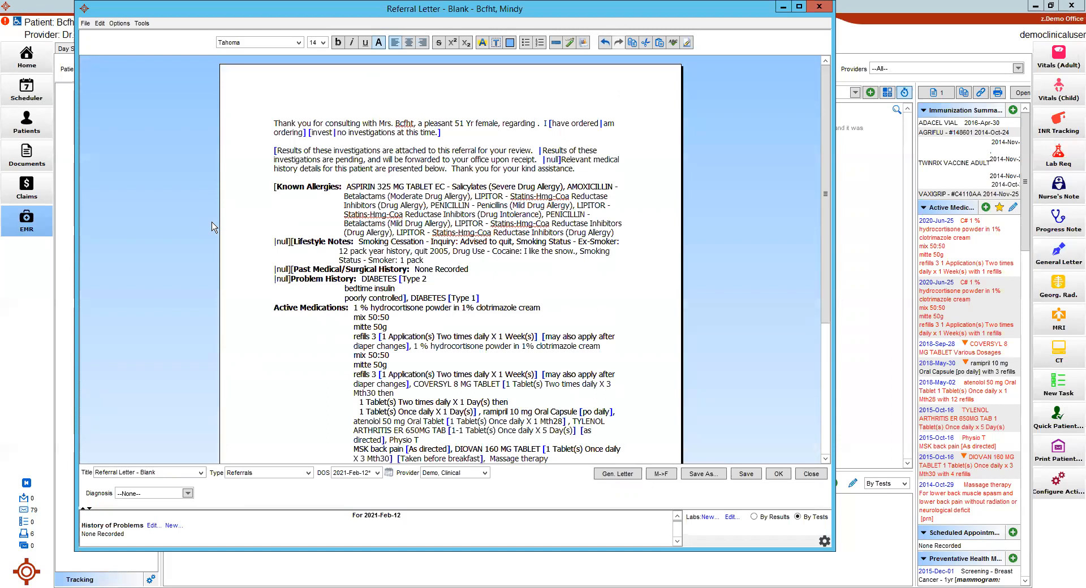
pyautogui.scroll(-5, 213, 227)
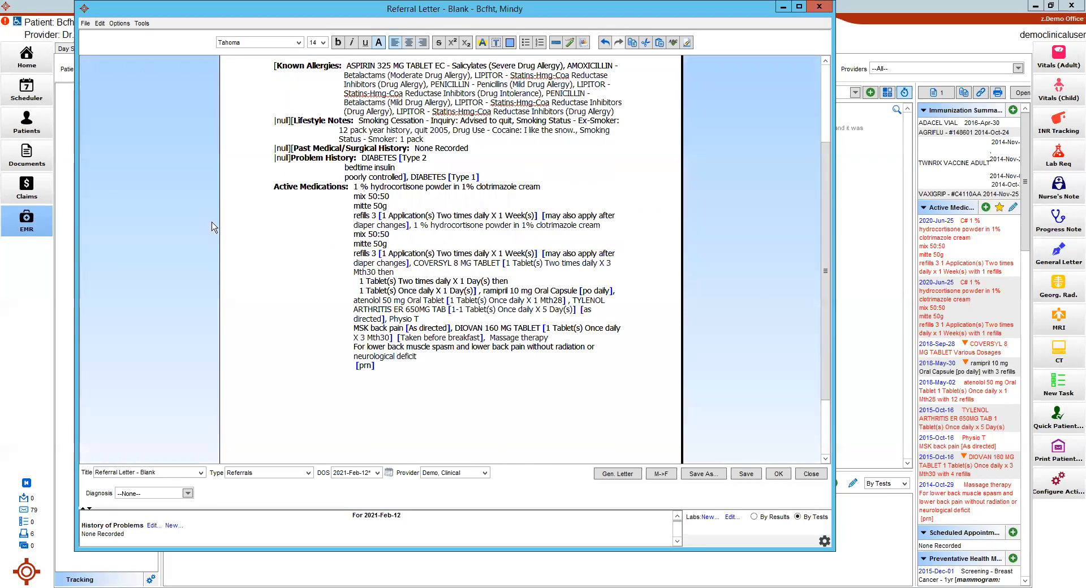
pyautogui.scroll(5, 213, 227)
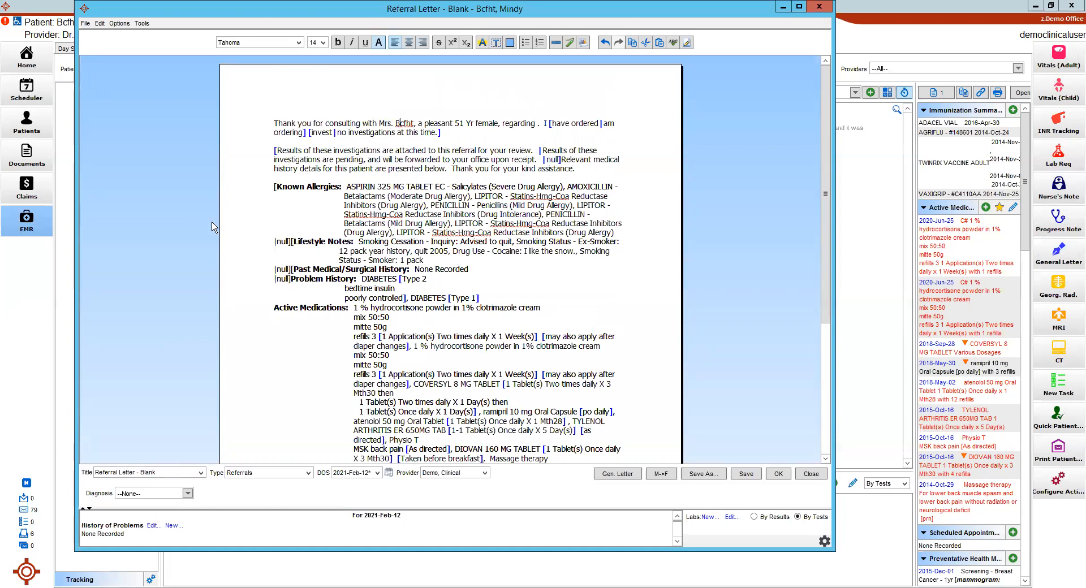
# - Enter "chronic knee pain" as the referral reason after "regarding" in the opening sentence
pyautogui.hotkey('ctrl', 'shift', 'Right')
pyautogui.hotkey('ctrl', 'shift', 'Right')
pyautogui.press('Right')
pyautogui.press('Right')
pyautogui.press('Right')
pyautogui.press('Right')
pyautogui.press('Right')
pyautogui.press('Right')
pyautogui.press('Right')
pyautogui.press('Right')
pyautogui.press('Right')
pyautogui.press('Right')
pyautogui.press('Right')
pyautogui.press('Right')
pyautogui.press('Right')
pyautogui.press('Right')
pyautogui.hotkey('shift', 'Right')
pyautogui.hotkey('shift', 'Right')
pyautogui.hotkey('shift', 'Right')
pyautogui.press('Right')
pyautogui.press('Right')
pyautogui.press('Right')
pyautogui.press('Right')
pyautogui.press('Right')
pyautogui.press('Right')
pyautogui.press('Right')
pyautogui.press('Right')
pyautogui.press('Right')
pyautogui.press('Right')
pyautogui.press('Right')
pyautogui.press('Right')
pyautogui.press('Right')
pyautogui.press('Right')
pyautogui.press('Right')
pyautogui.write('chronic knee')
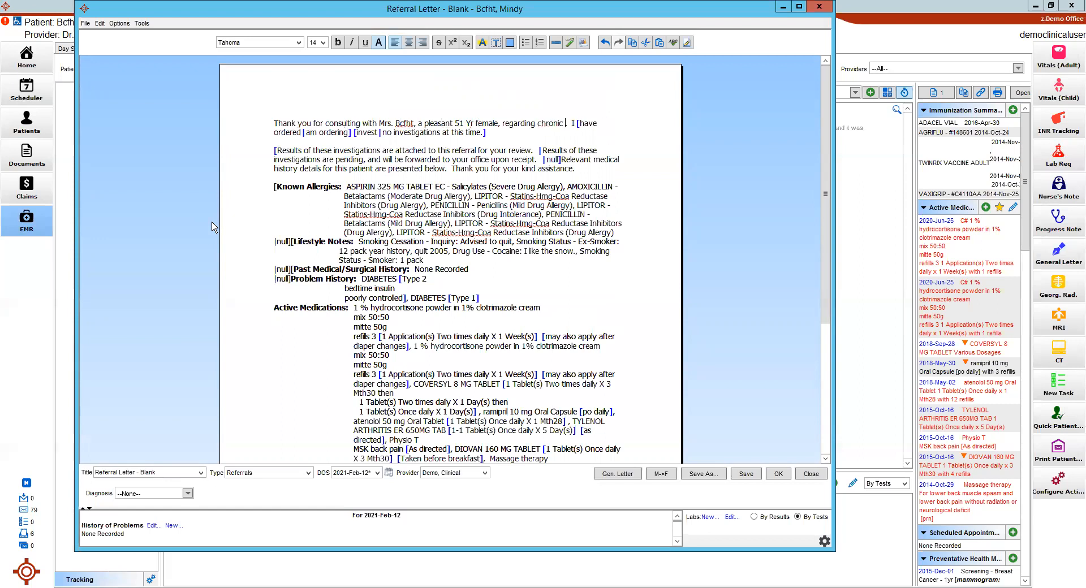
pyautogui.write(' pain')
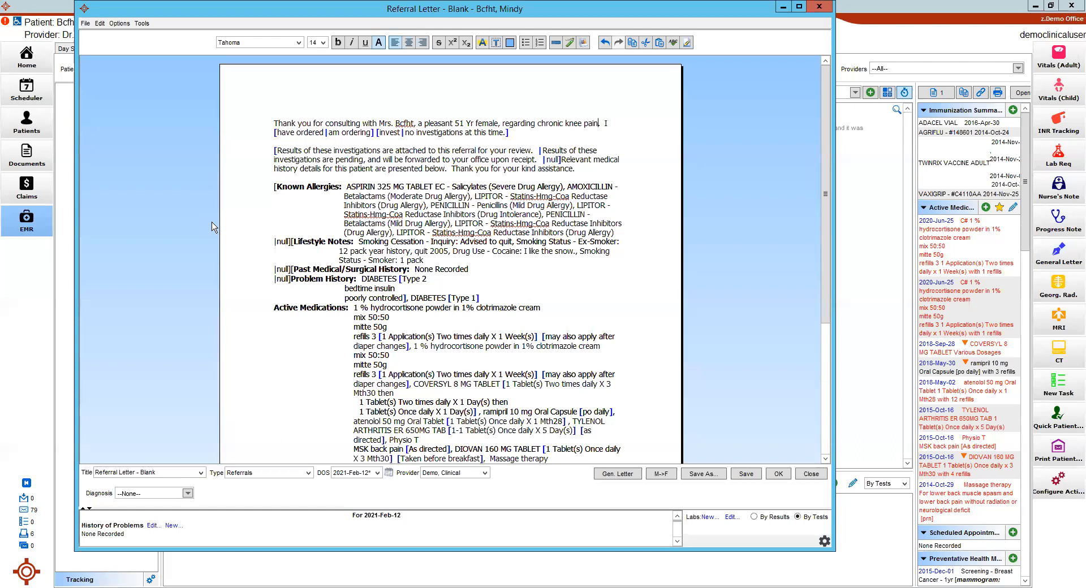
# - Choose "have ordered" and "invest" in the letter's choice lists, and expand invest into its investigations list
pyautogui.click(313, 133)
pyautogui.doubleClick(313, 132)
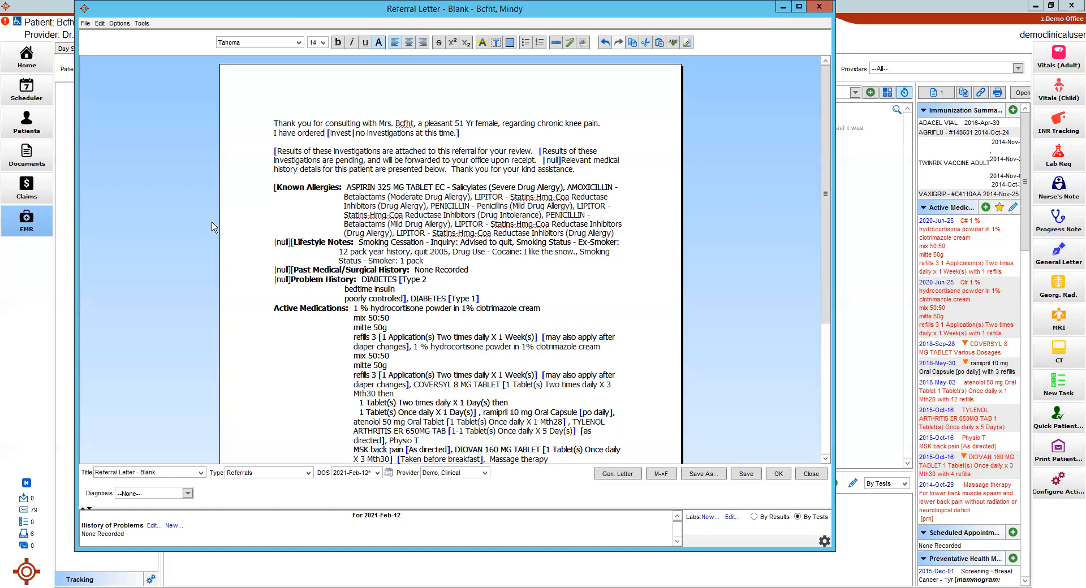
pyautogui.press('F2')
pyautogui.press('Return')
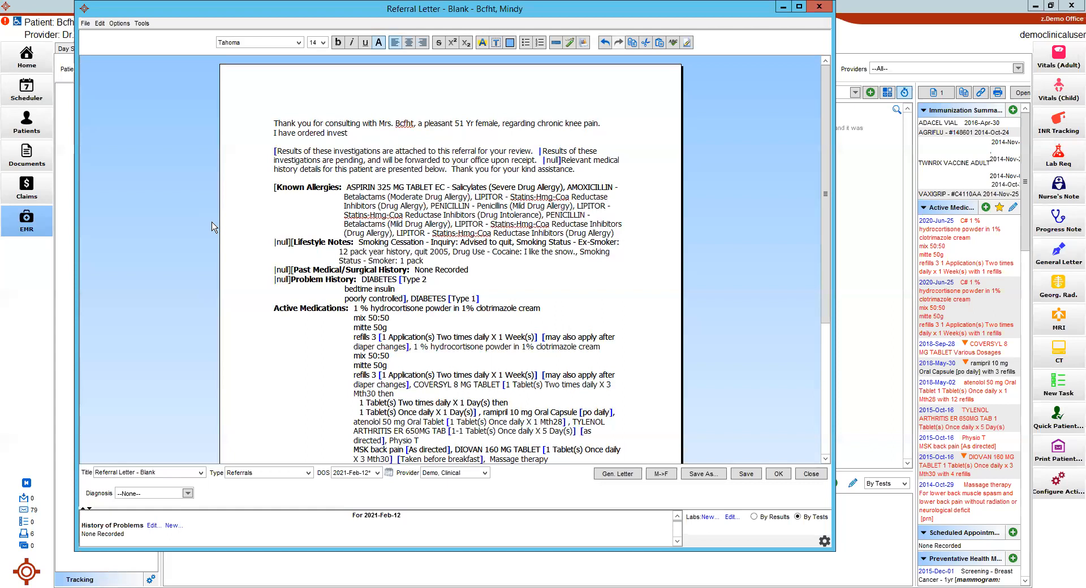
pyautogui.press('space')
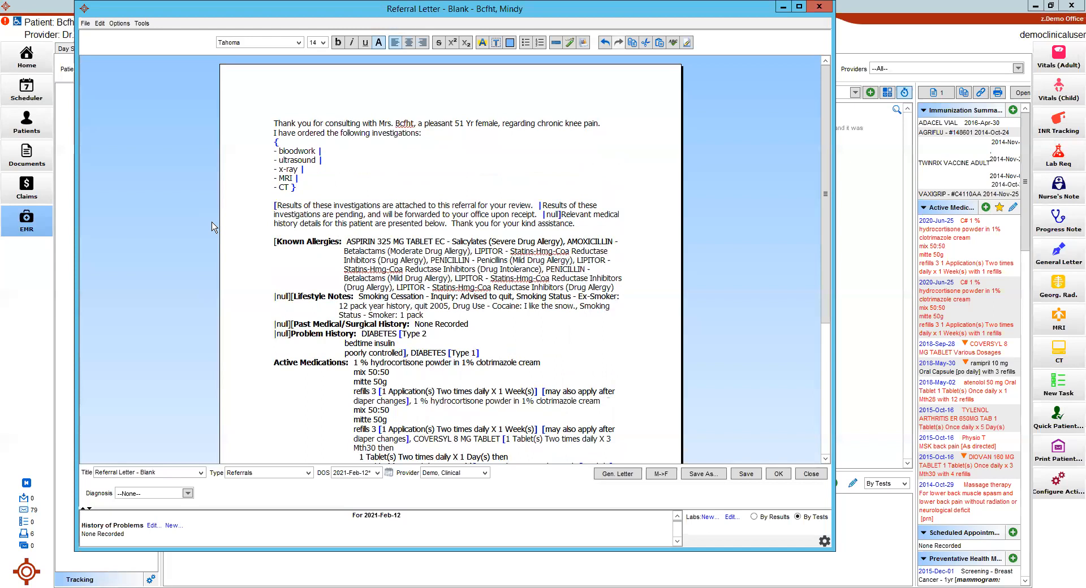
# - Keep bloodwork, ultrasound and MRI as the ordered investigations
pyautogui.press('Tab')
pyautogui.click(292, 160)
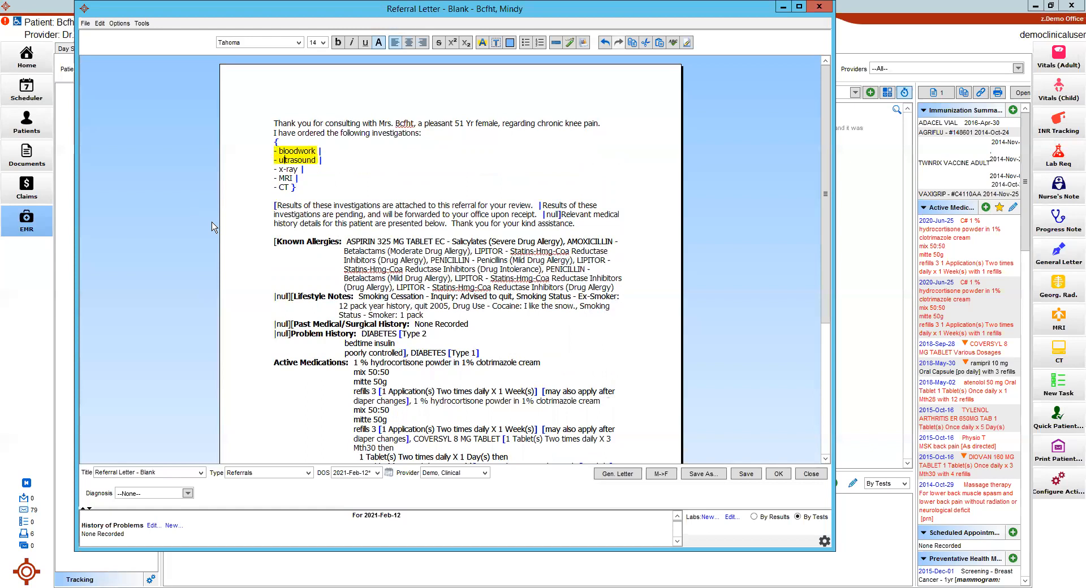
pyautogui.click(285, 178)
pyautogui.press('Return')
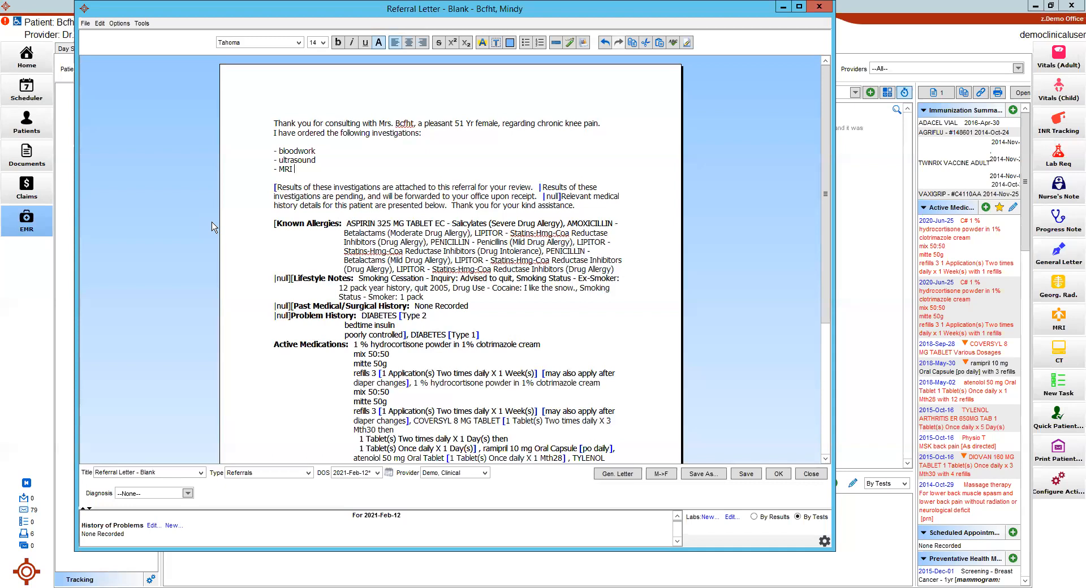
# - Resolve the remaining choices: results attached, Known Allergies omitted, Lifestyle Notes kept, Past Medical/Surgical History omitted
pyautogui.press('F2')
pyautogui.press('Return')
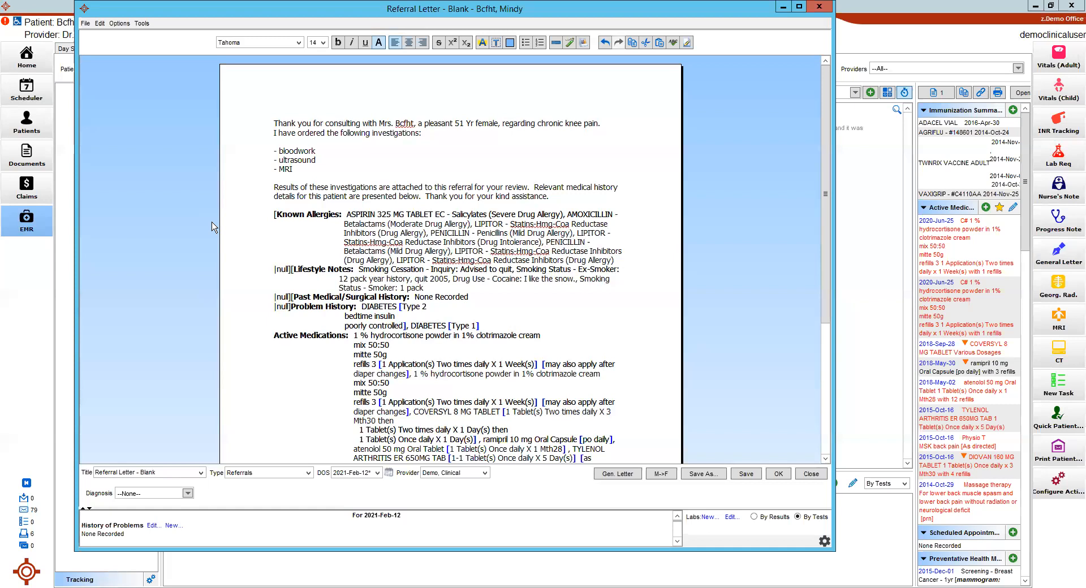
pyautogui.click(283, 270)
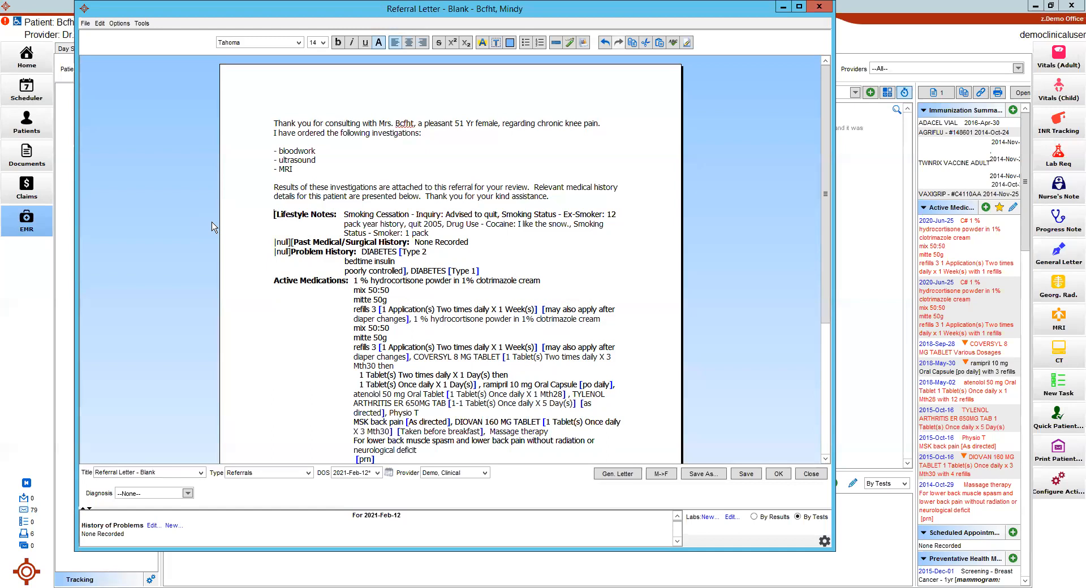
pyautogui.press('F8')
pyautogui.press('Return')
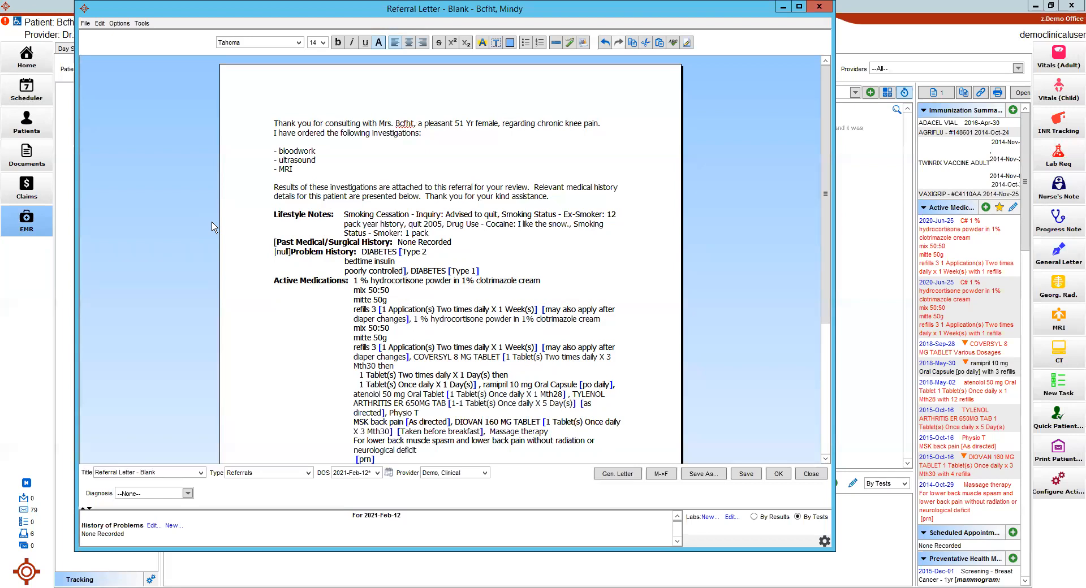
pyautogui.press('Delete')
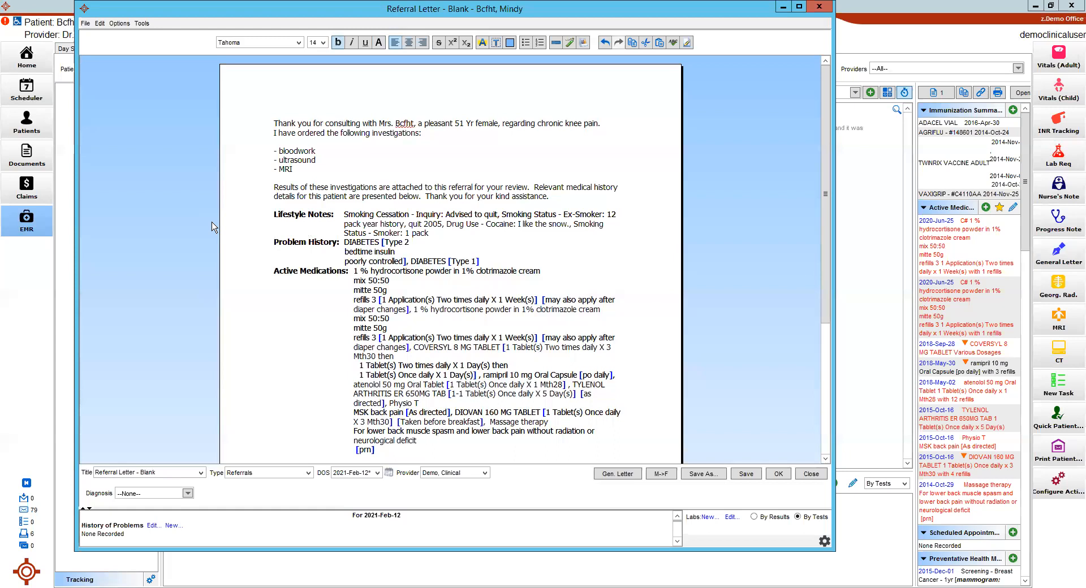
# - Review the filled-in referral letter, including its problem history and active medications
pyautogui.scroll(-3, 214, 227)
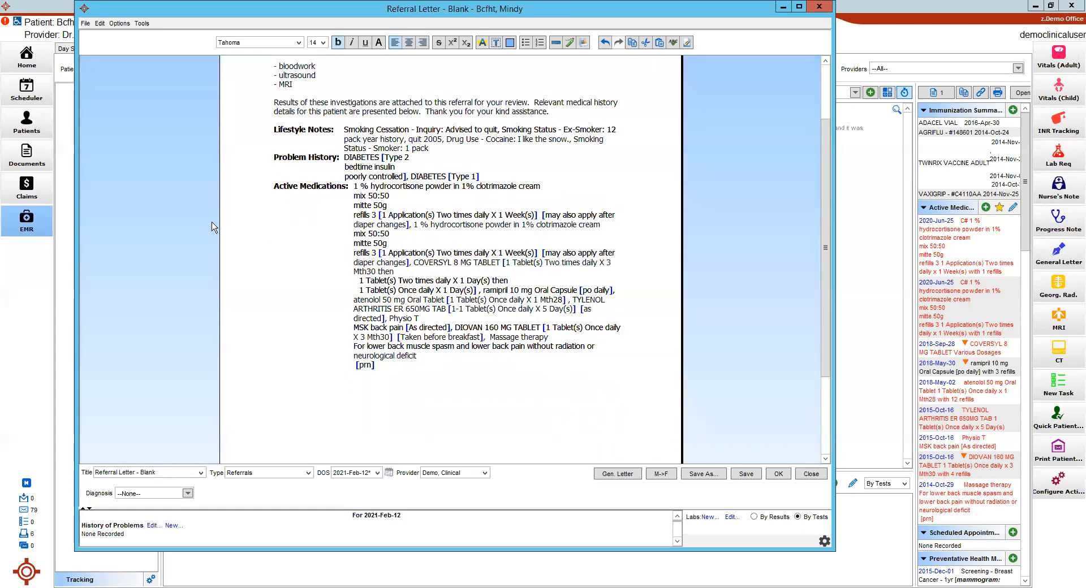
pyautogui.scroll(3, 213, 227)
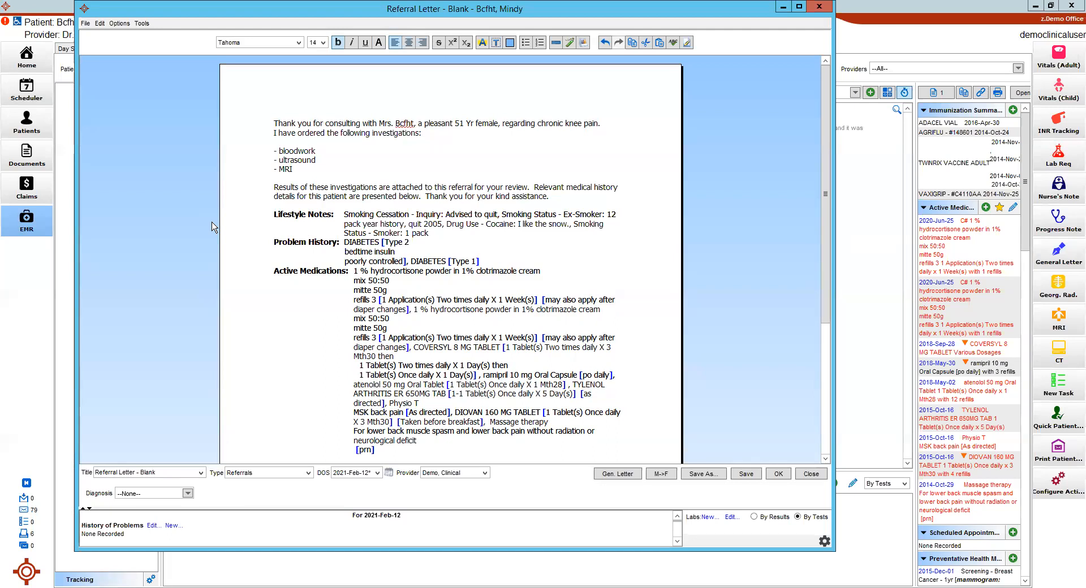
pyautogui.hotkey('shift', 'Right')
pyautogui.hotkey('shift', 'Right')
pyautogui.hotkey('shift', 'Down')
pyautogui.hotkey('shift', 'Up')
pyautogui.hotkey('shift', 'Left')
pyautogui.hotkey('shift', 'Left')
pyautogui.hotkey('shift', 'Left')
pyautogui.hotkey('shift', 'Right')
pyautogui.press('Left')
pyautogui.press('Left')
pyautogui.press('Left')
pyautogui.scroll(-3, 212, 227)
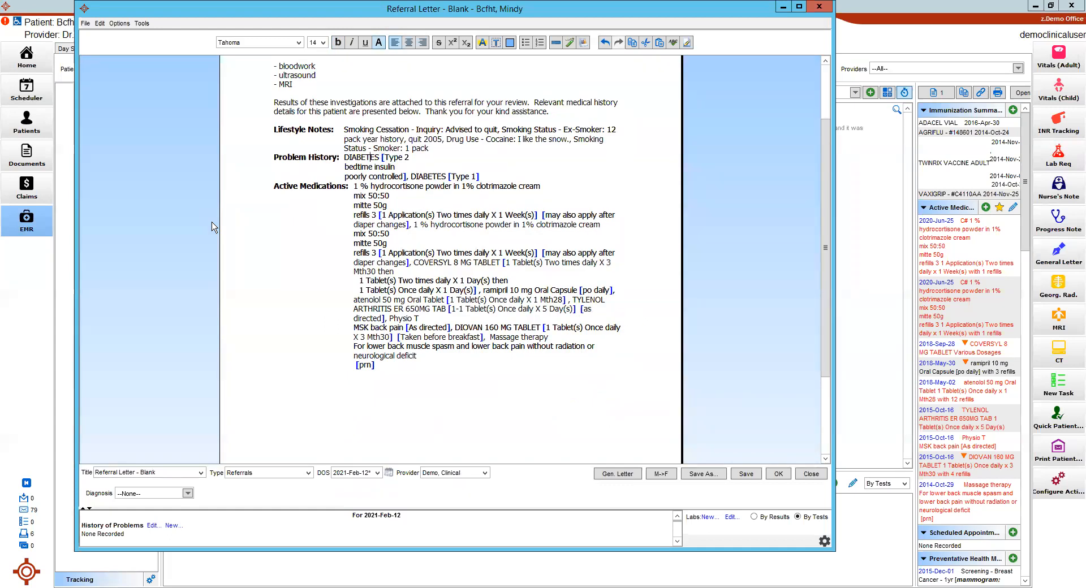
pyautogui.scroll(3, 212, 227)
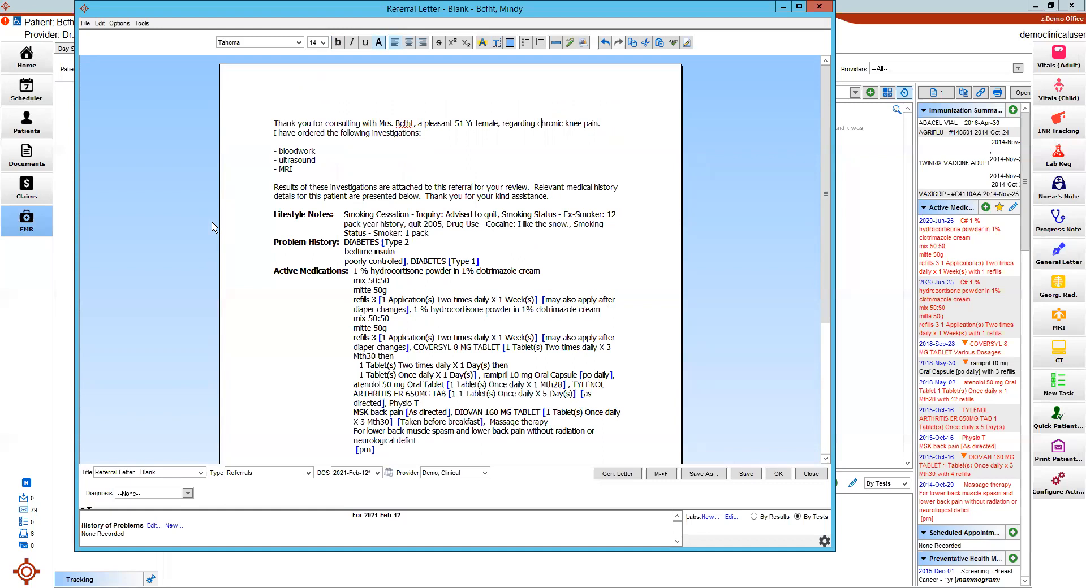
# - Close the referral letter without saving the changes
pyautogui.click(811, 474)
pyautogui.click(455, 306)
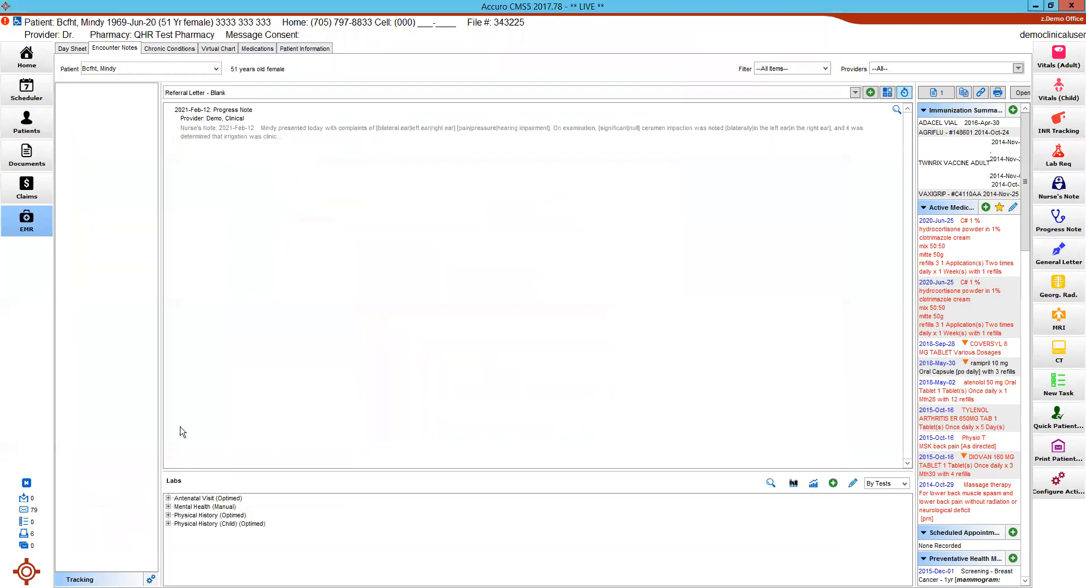
# - Find the text macro manager by searching for "macro" and open the referral macro in it
pyautogui.click(26, 573)
pyautogui.write('macro')
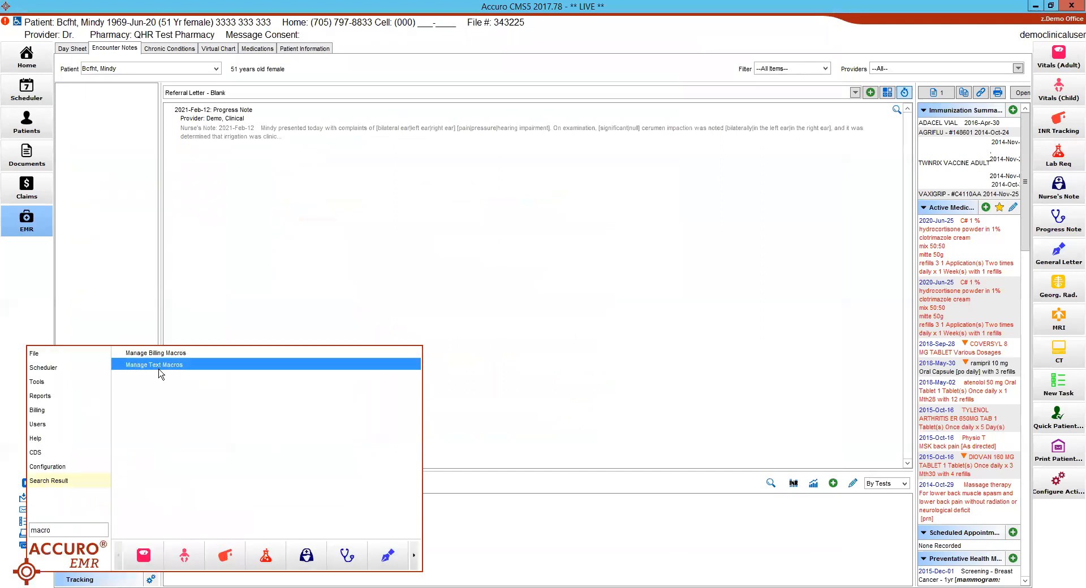
pyautogui.click(161, 373)
pyautogui.click(233, 298)
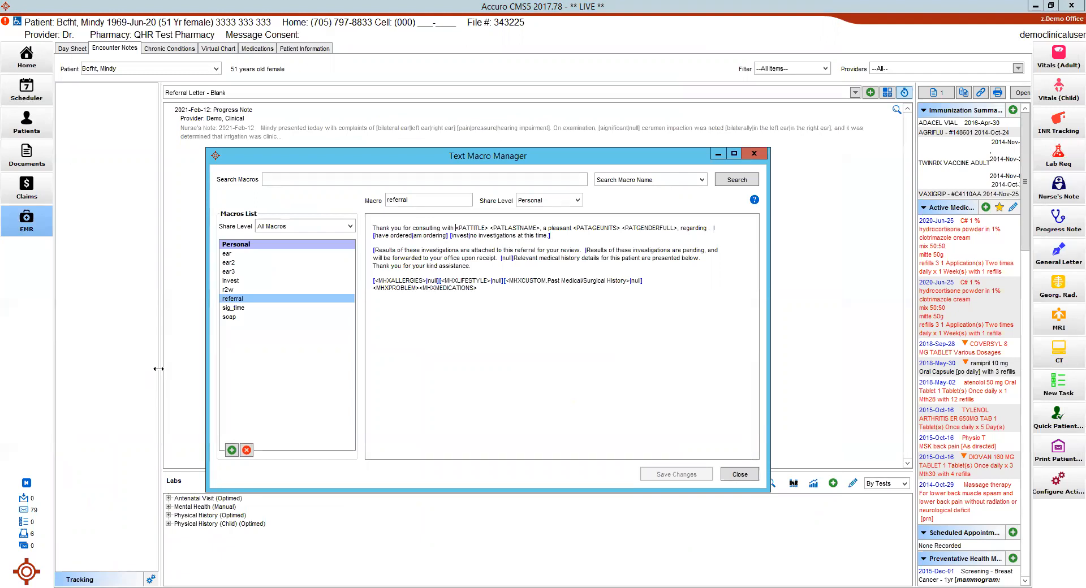
# - Examine the patient data fields available for the referral macro and the placeholders in its opening sentence
pyautogui.rightClick(455, 228)
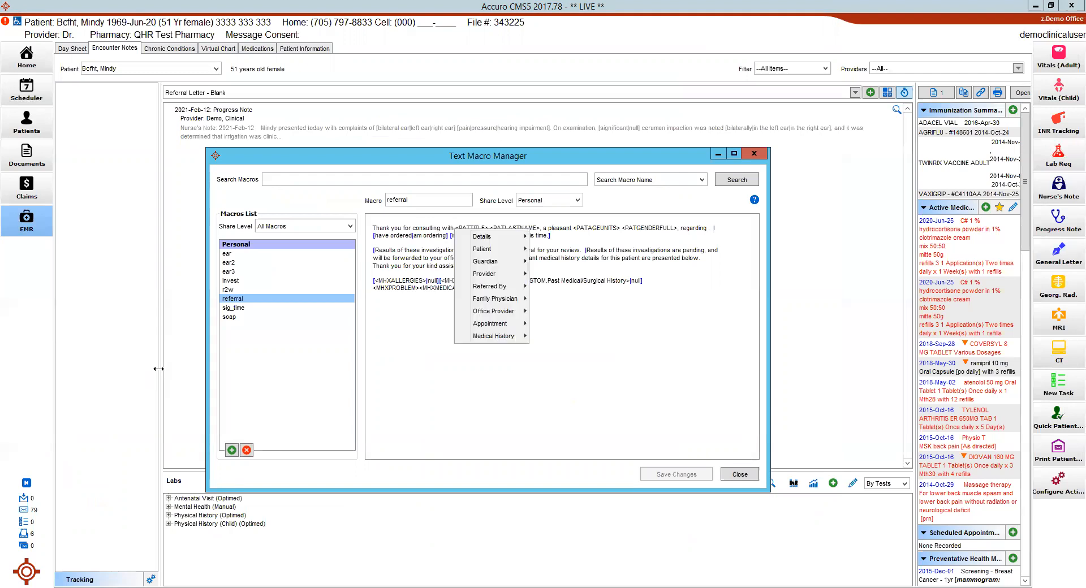
pyautogui.moveTo(484, 236)
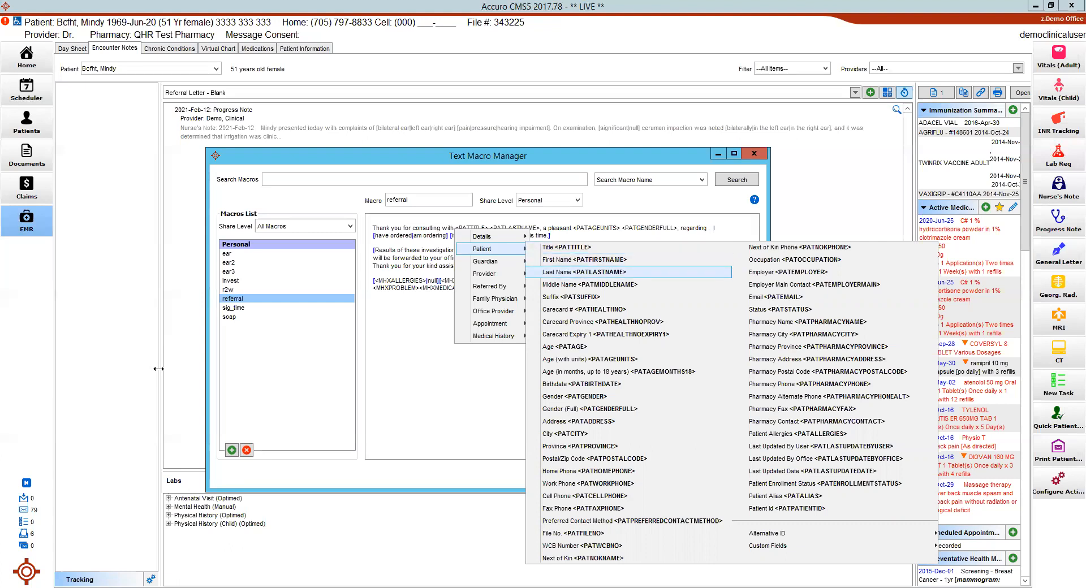
pyautogui.click(158, 368)
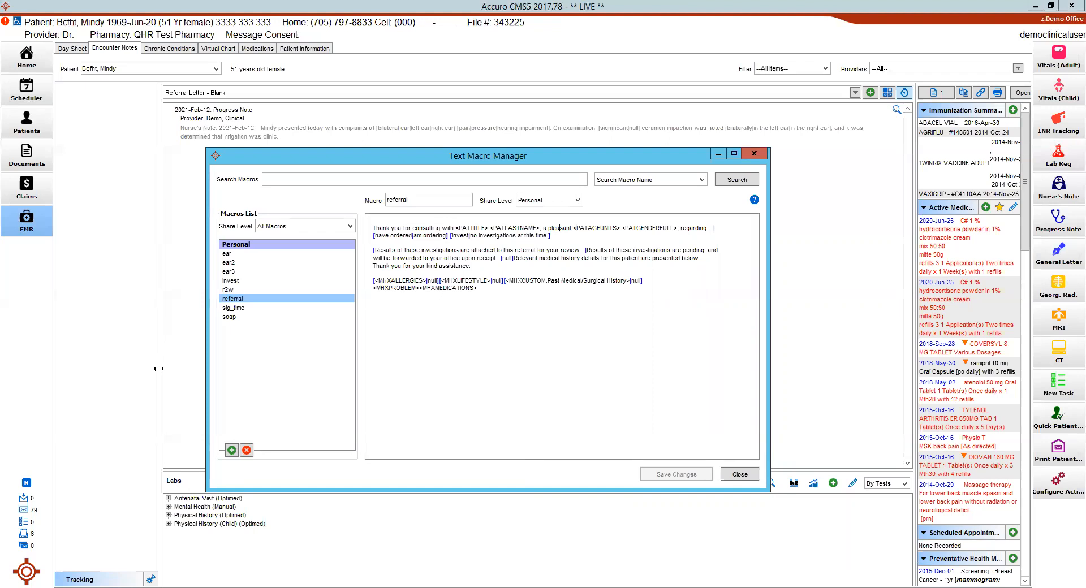
pyautogui.hotkey('shift', 'Right')
pyautogui.hotkey('shift', 'Right')
pyautogui.hotkey('shift', 'Right')
pyautogui.hotkey('shift', 'Right')
pyautogui.hotkey('shift', 'Right')
# - Compare the invest macro's text with the referral macro that refers to it
pyautogui.click(231, 281)
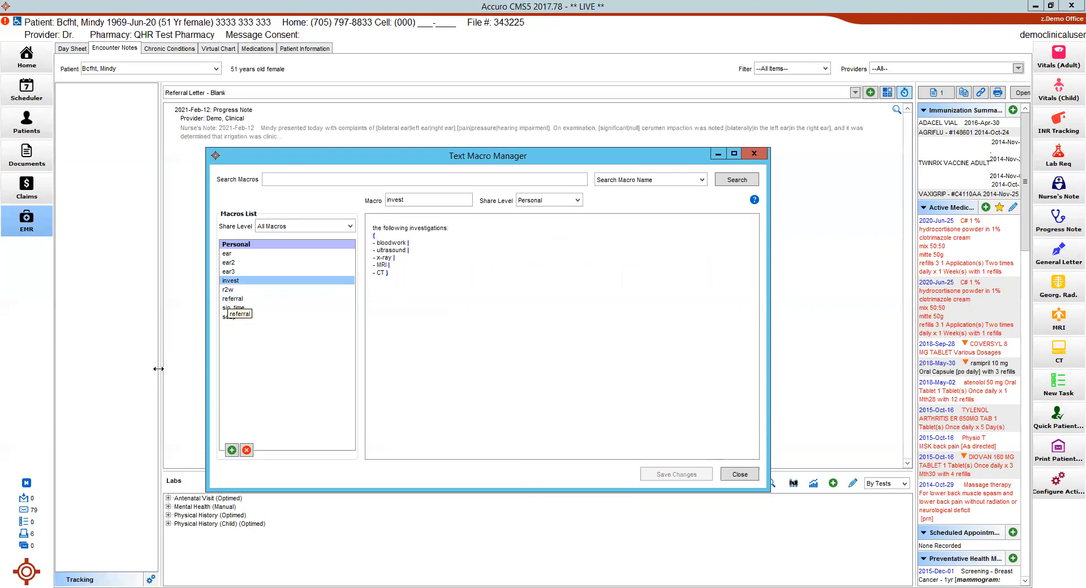
pyautogui.click(228, 299)
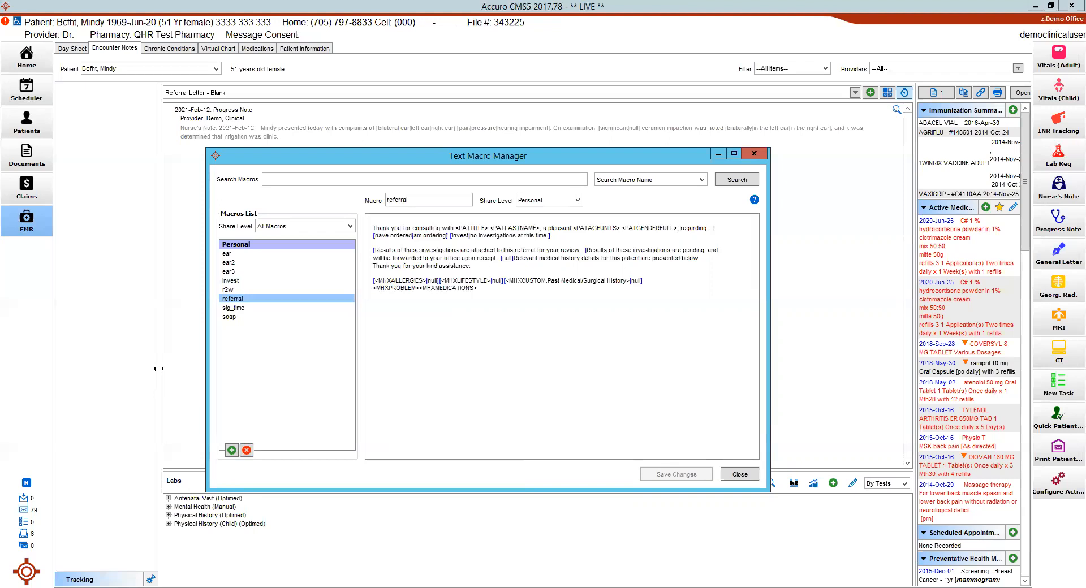
pyautogui.press('Up')
pyautogui.press('Up')
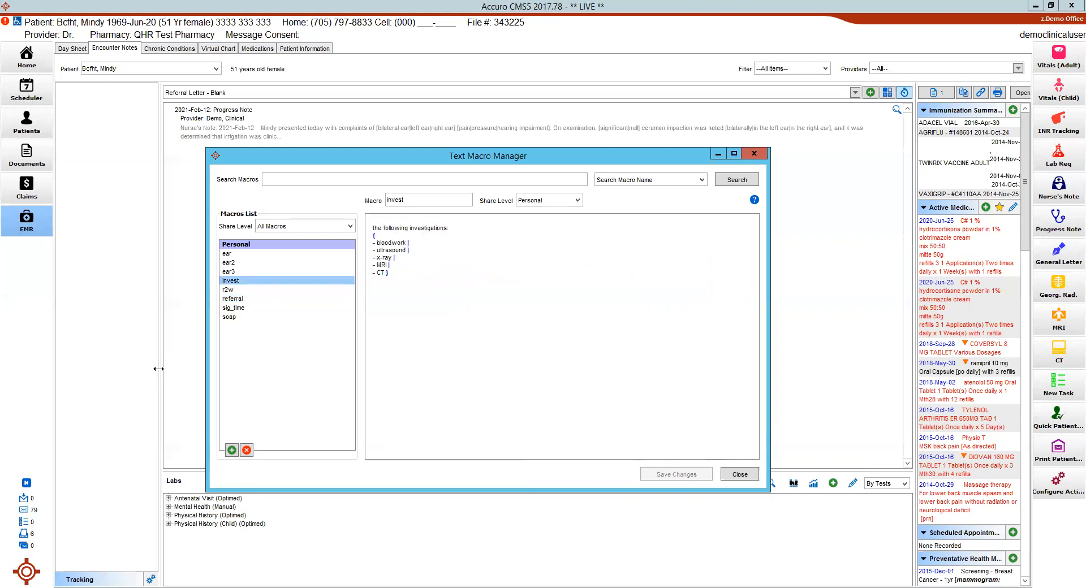
pyautogui.hotkey('shift', 'Right')
pyautogui.hotkey('shift', 'Right')
pyautogui.hotkey('shift', 'Right')
pyautogui.hotkey('shift', 'Right')
pyautogui.hotkey('shift', 'Right')
pyautogui.hotkey('shift', 'Right')
pyautogui.hotkey('shift', 'Right')
pyautogui.hotkey('shift', 'Right')
pyautogui.hotkey('shift', 'Right')
pyautogui.click(383, 228)
pyautogui.click(233, 308)
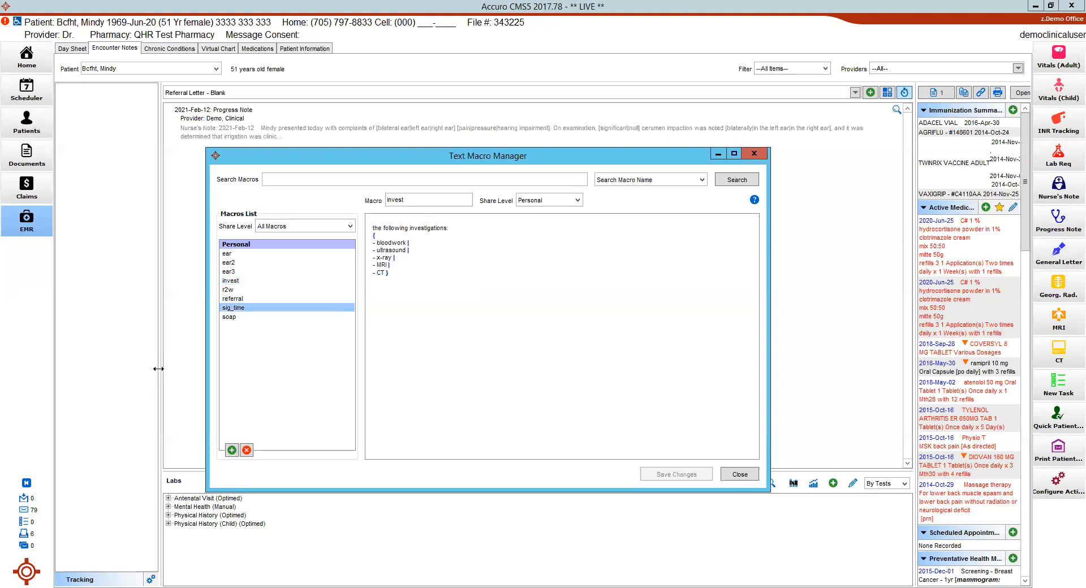
pyautogui.click(233, 298)
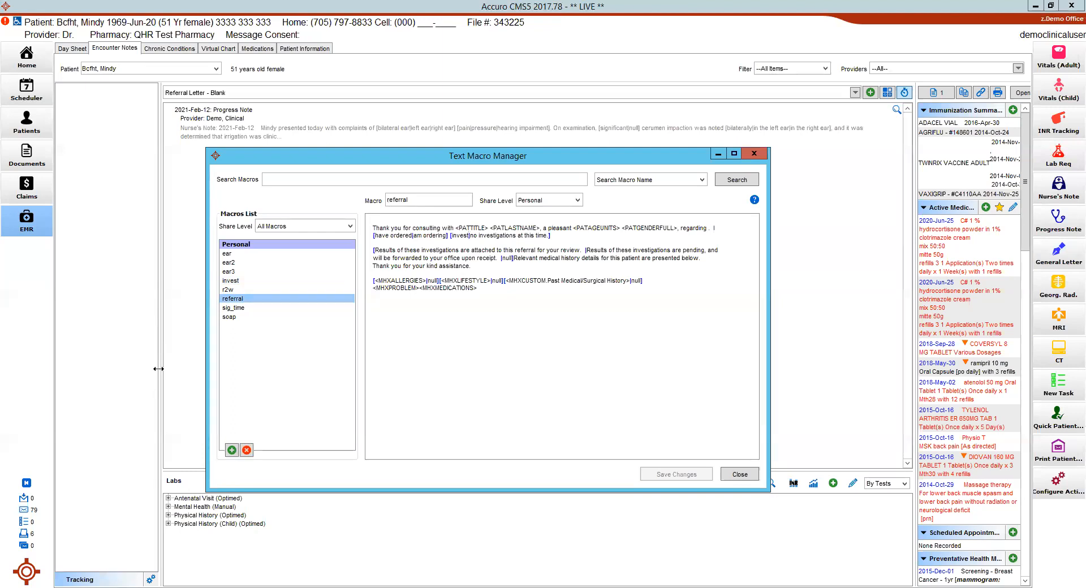
# - Recheck the invest macro's list of investigations, then examine the medical history and guardian data fields available for the referral macro
pyautogui.press('Up')
pyautogui.press('Up')
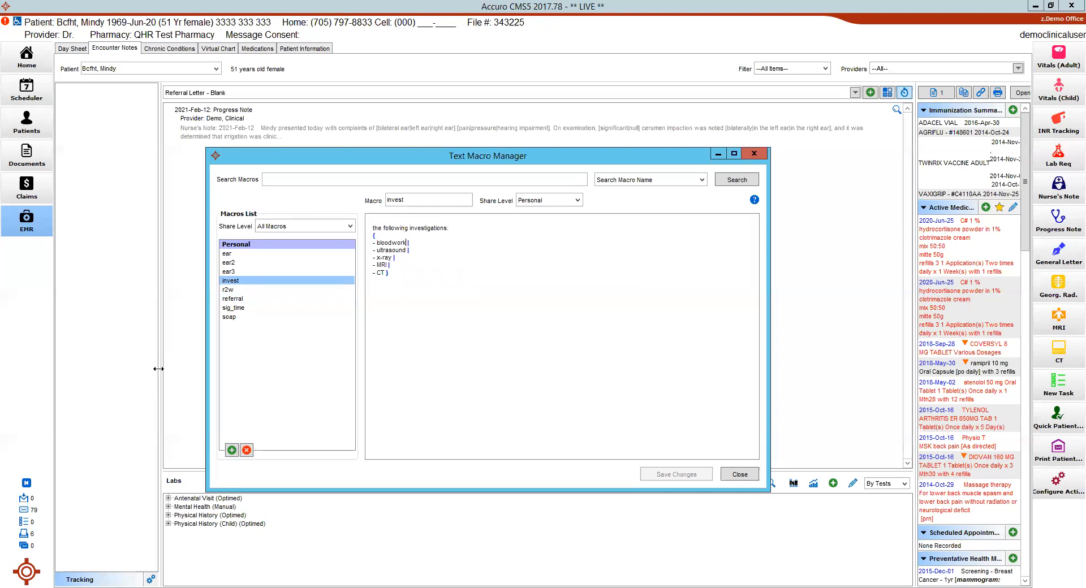
pyautogui.press('Down')
pyautogui.press('Down')
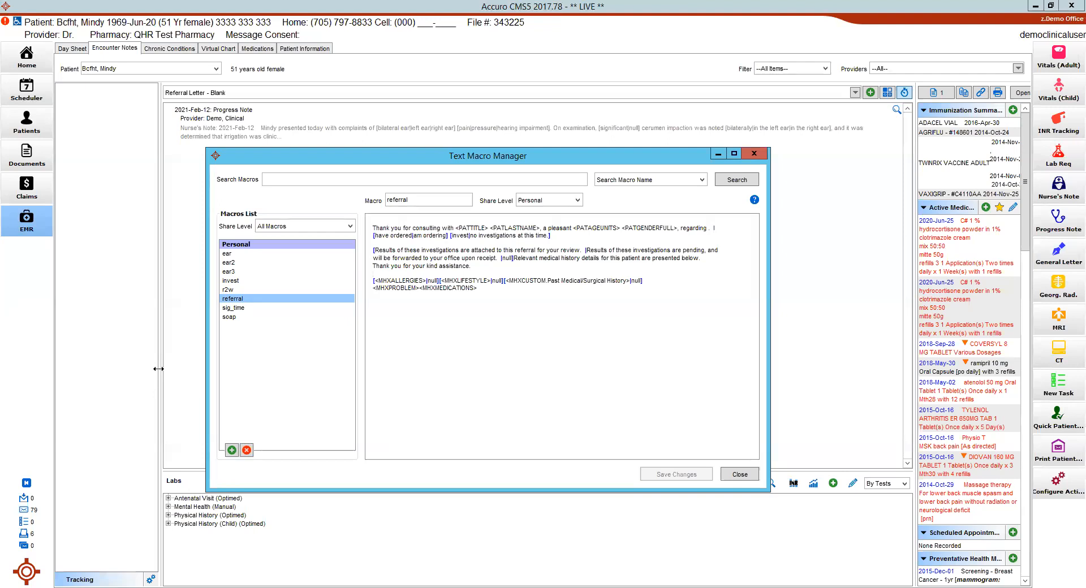
pyautogui.rightClick(478, 291)
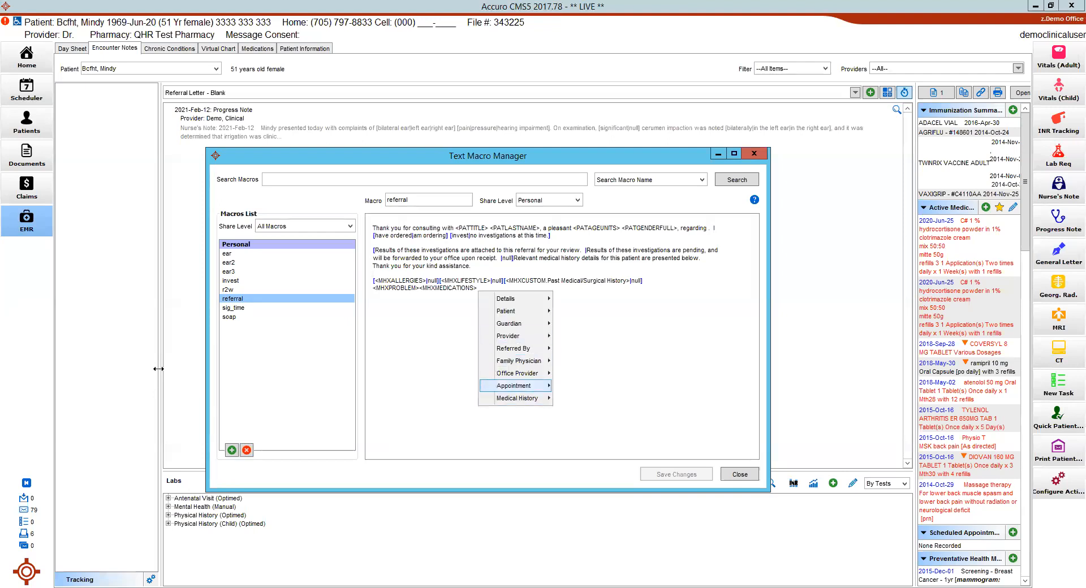
pyautogui.moveTo(516, 398)
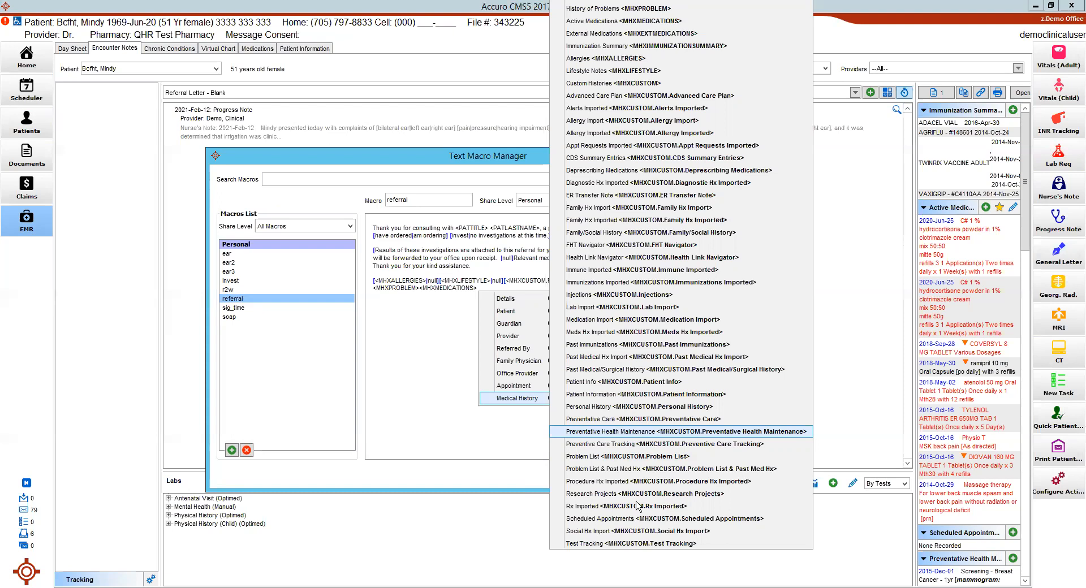
pyautogui.moveTo(514, 323)
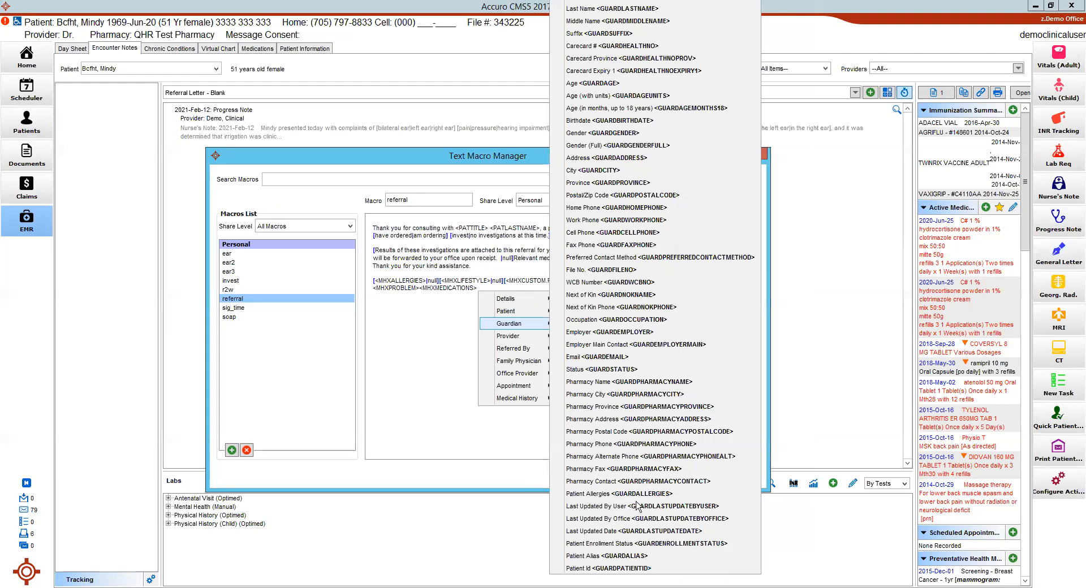
pyautogui.click(637, 503)
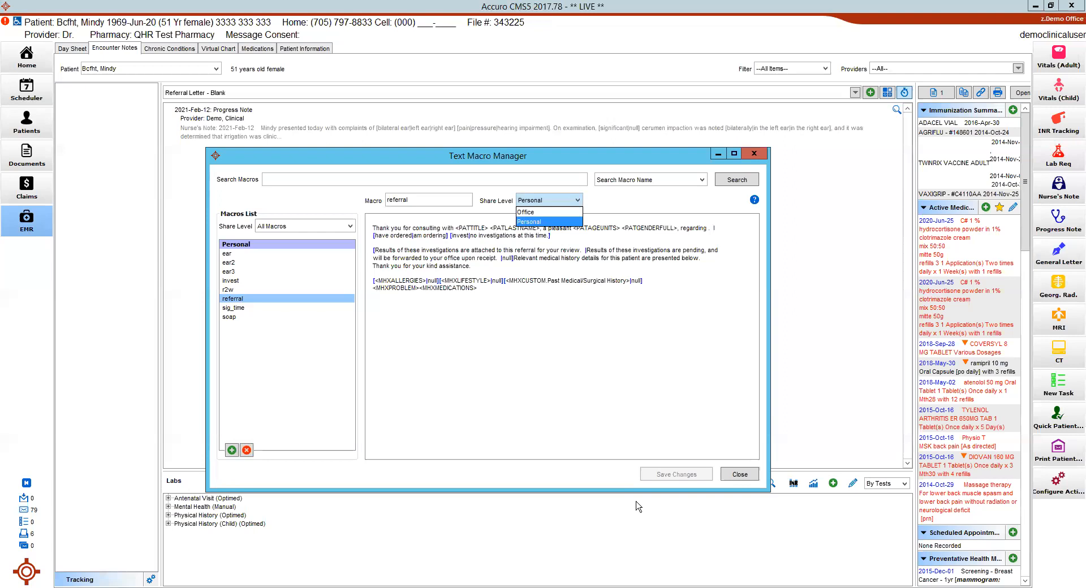
pyautogui.press('Up')
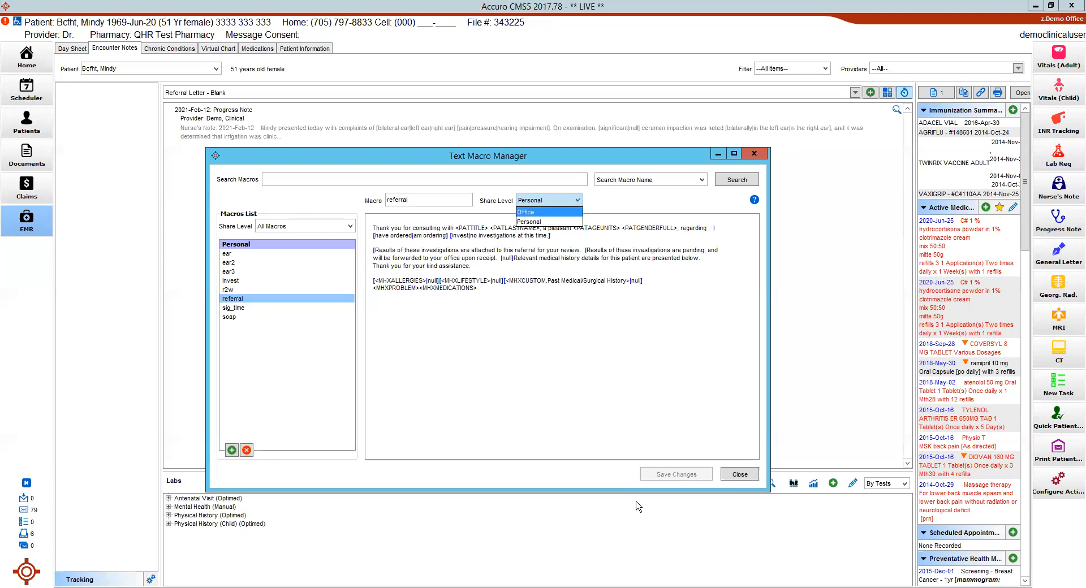
pyautogui.press('Return')
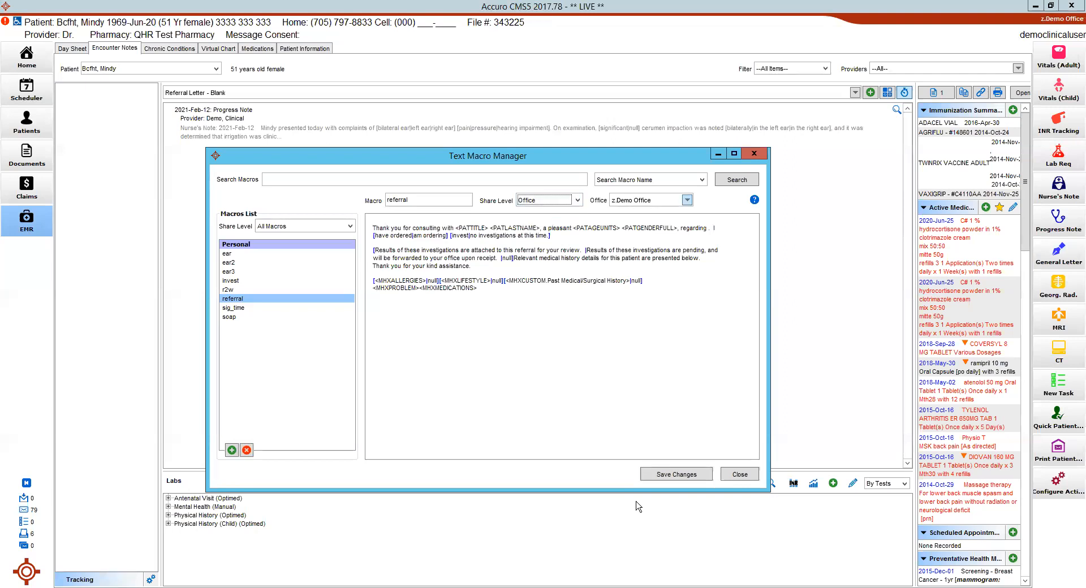
pyautogui.press('Tab')
pyautogui.hotkey('shift', 'Tab')
pyautogui.press('Down')
pyautogui.press('Return')
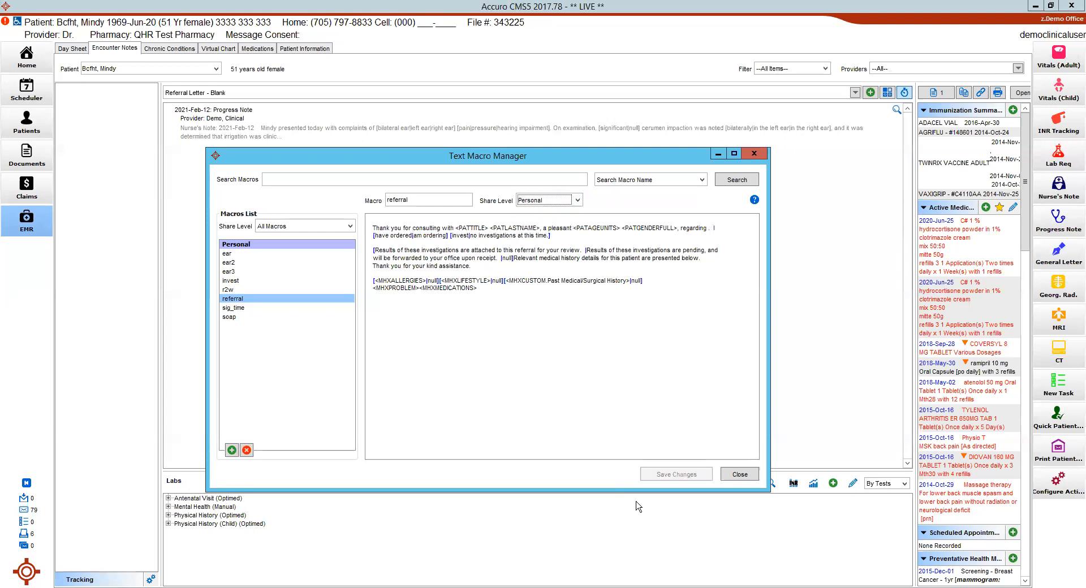
# - Set the ear2 macro's share level to Office for z.Demo Office and save the change
pyautogui.click(229, 262)
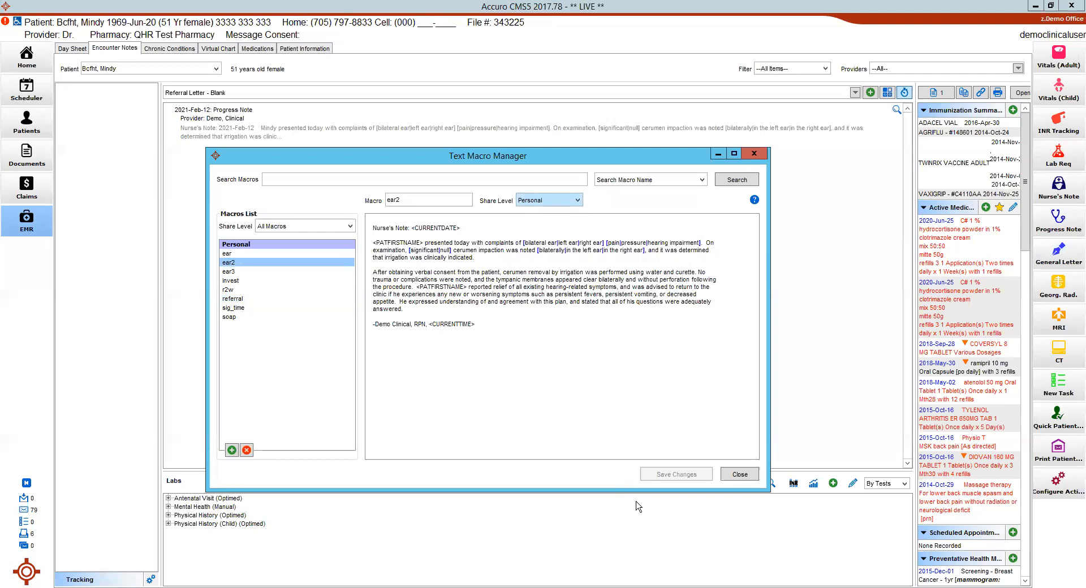
pyautogui.click(548, 200)
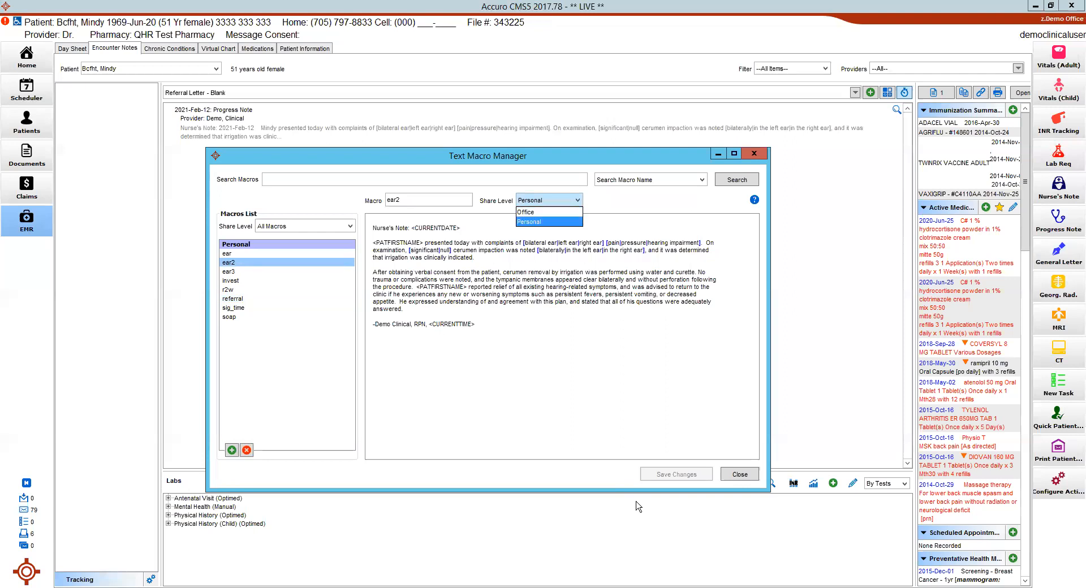
pyautogui.click(549, 212)
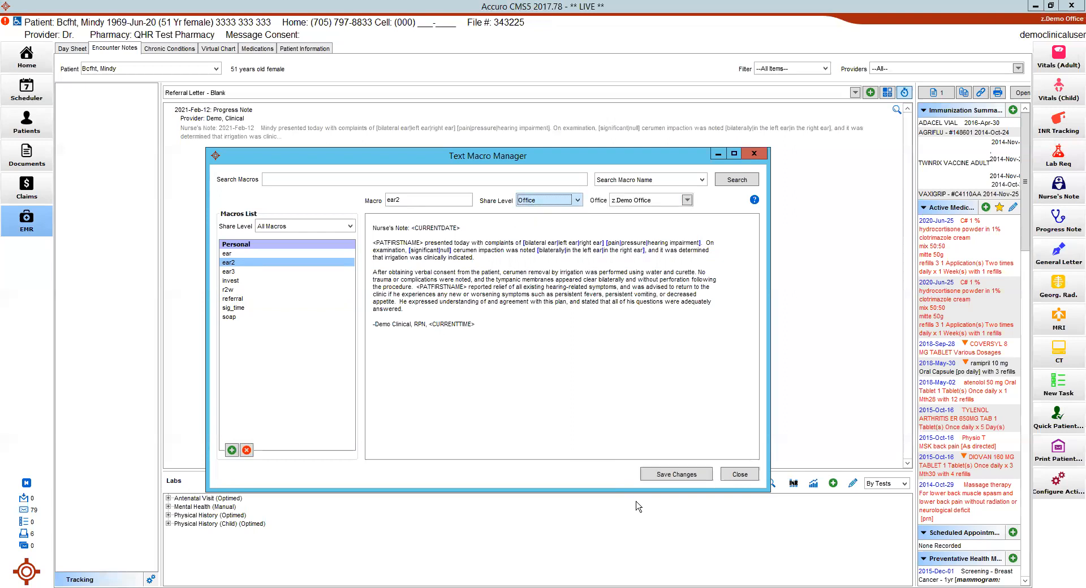
pyautogui.click(677, 474)
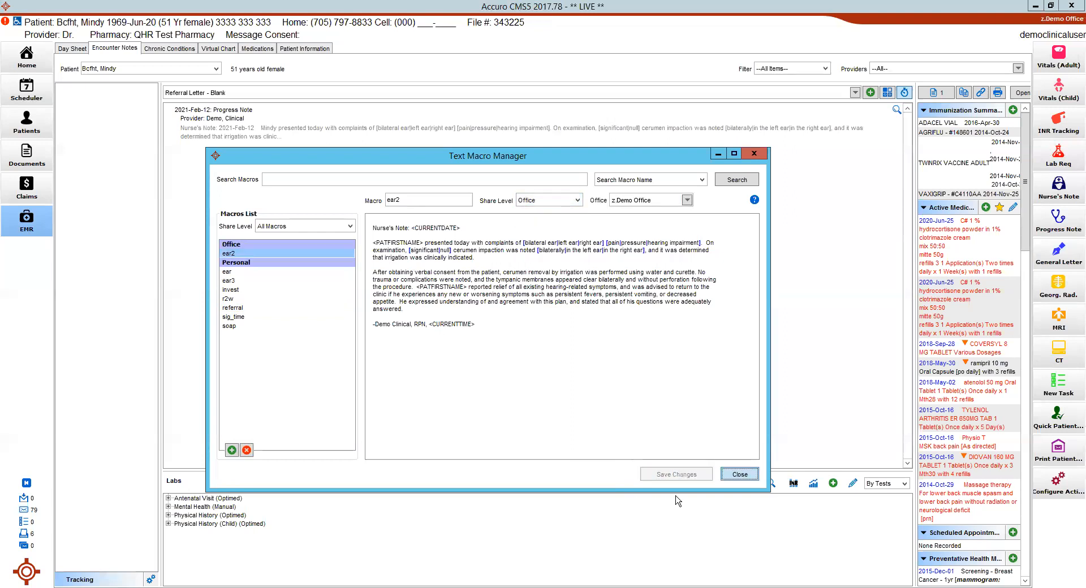
pyautogui.click(740, 475)
# - Check which offices the ear2 macro can be shared with, leaving the selection as it is
pyautogui.click(687, 199)
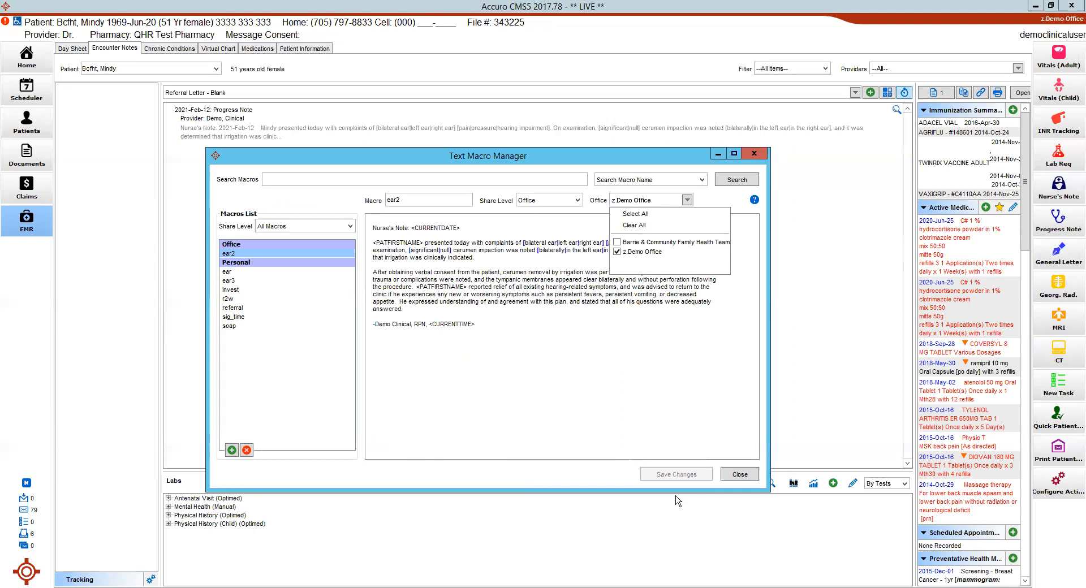
pyautogui.click(676, 497)
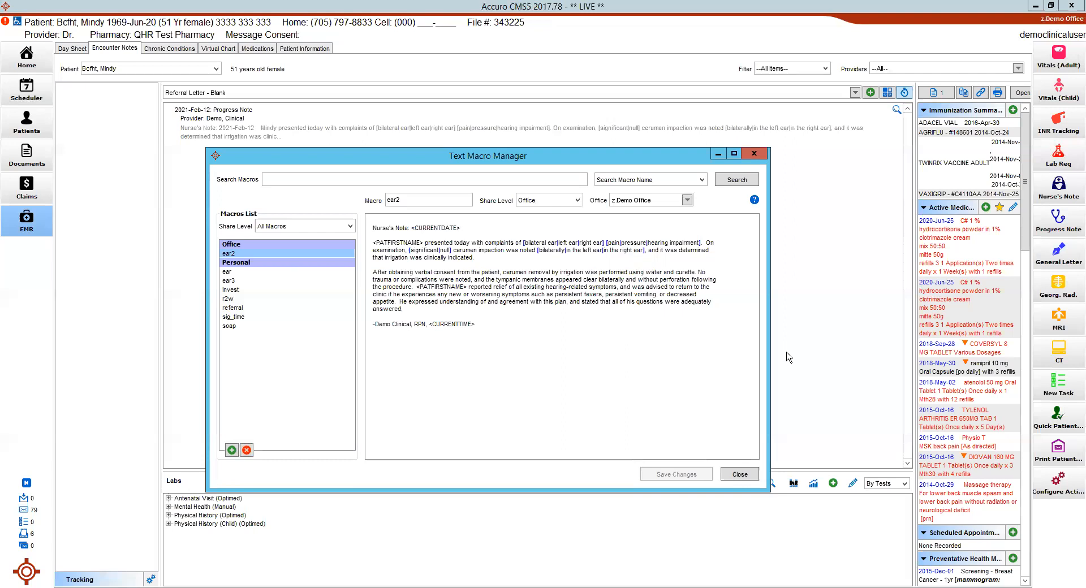
# - Start a new general letter for the current patient
pyautogui.click(1059, 247)
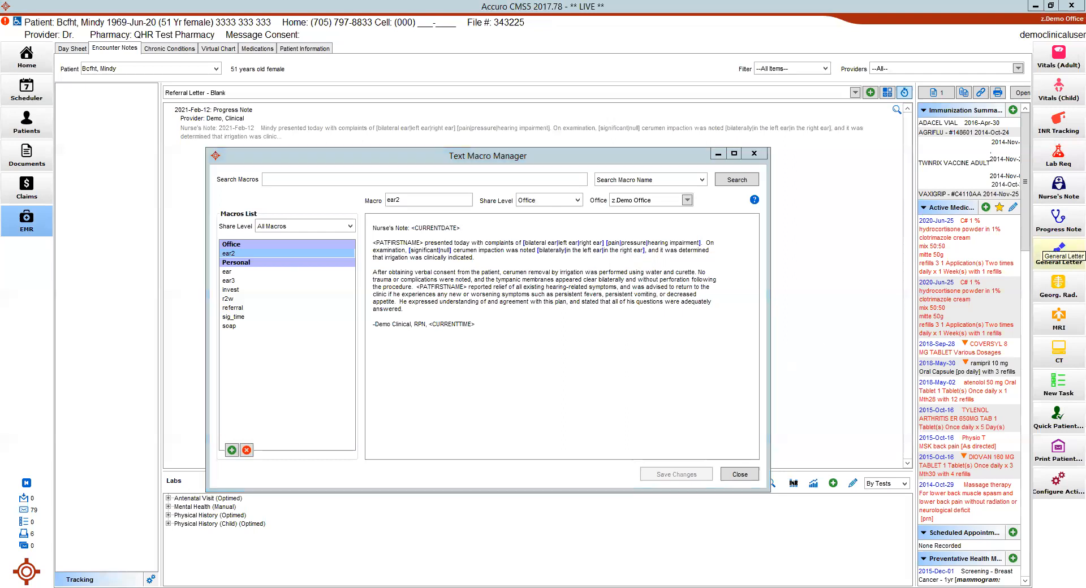